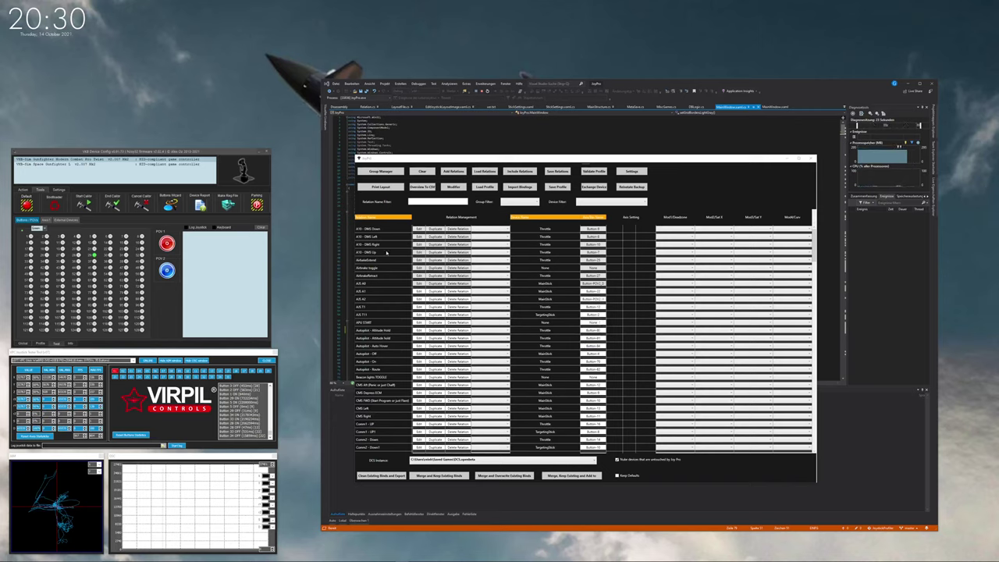
- Select the A10 - DMS Down relation in the relations list
{"action": "left_click", "coordinate": [375, 228]}
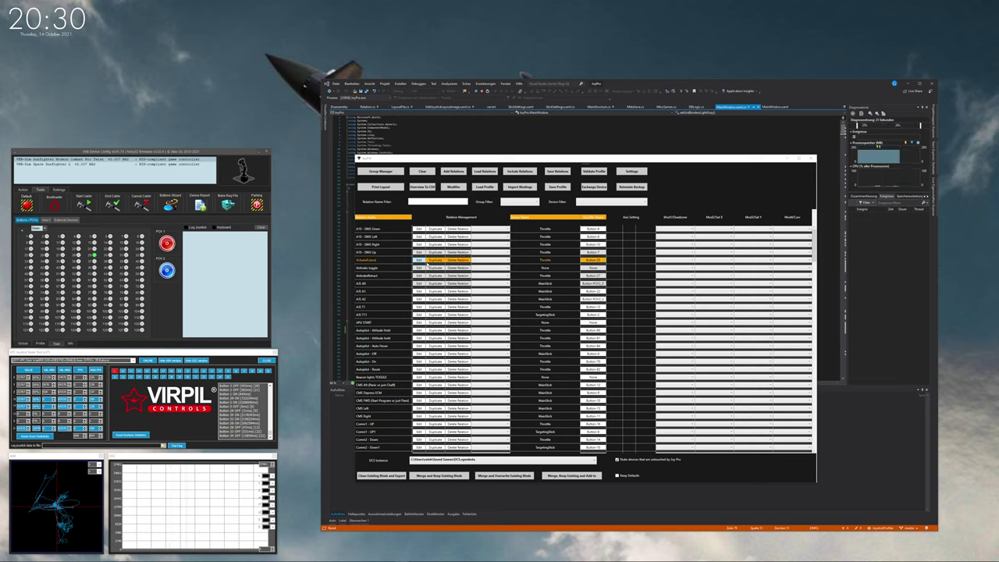
- Pick vpc-alpha-1.png from the LayoutImages folder as the WarBRD stick's layout image
{"action": "left_click", "coordinate": [380, 187]}
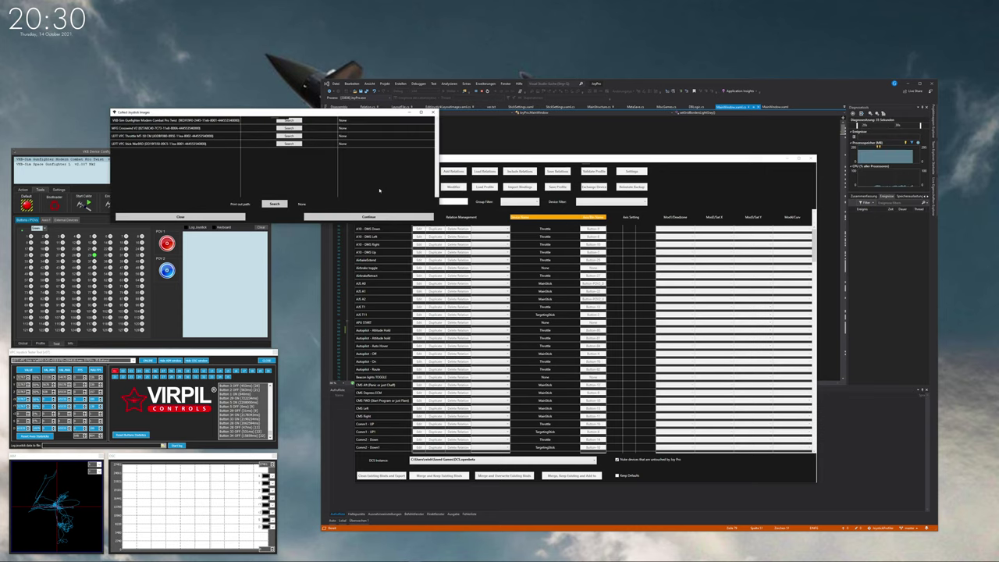
{"action": "left_click_drag", "start_coordinate": [360, 118], "coordinate": [420, 209]}
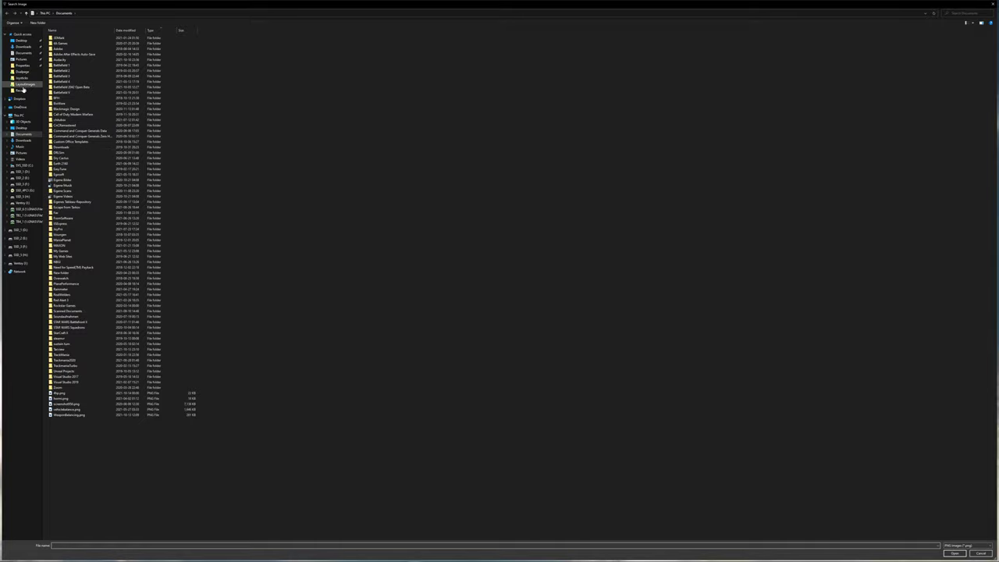
{"action": "left_click", "coordinate": [21, 84]}
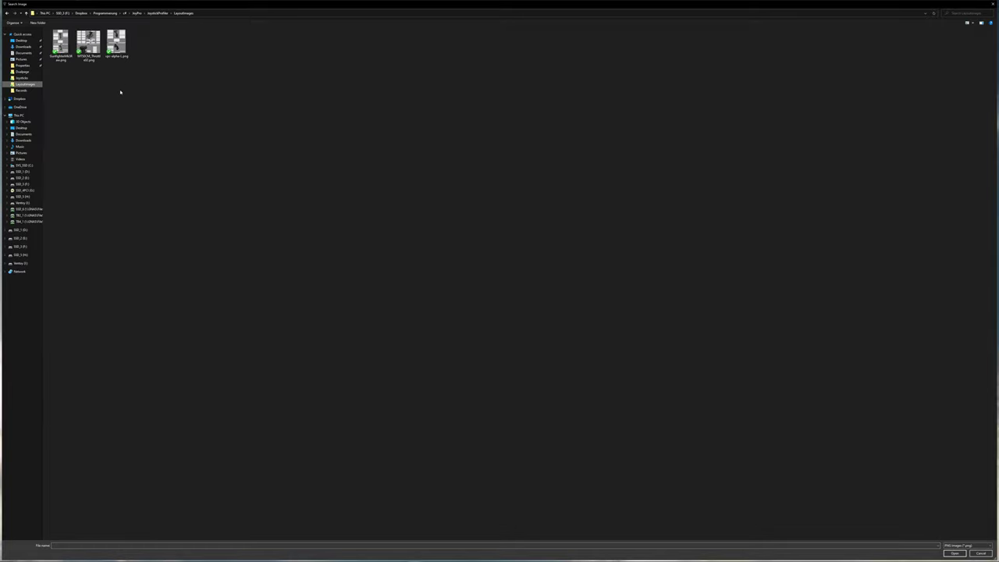
{"action": "double_click", "coordinate": [116, 43]}
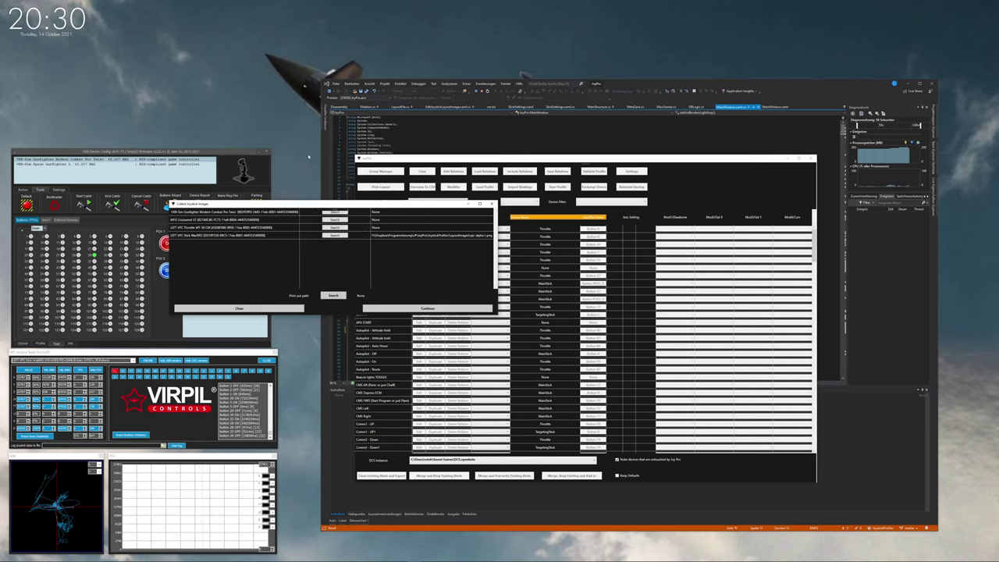
- Set the print-out folder to F:\JoyProLayouts and continue to the layout image editor
{"action": "left_click", "coordinate": [334, 295]}
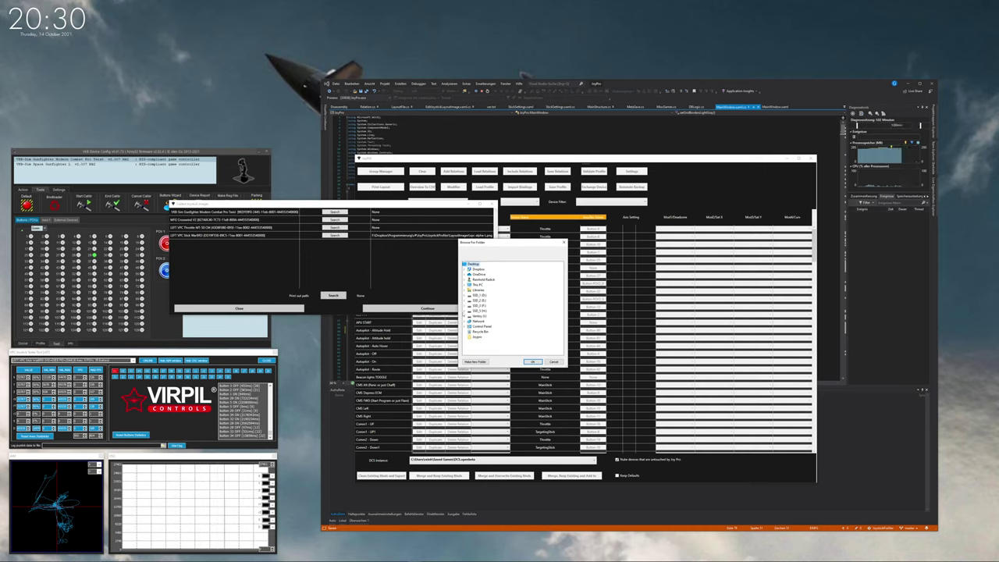
{"action": "double_click", "coordinate": [476, 310]}
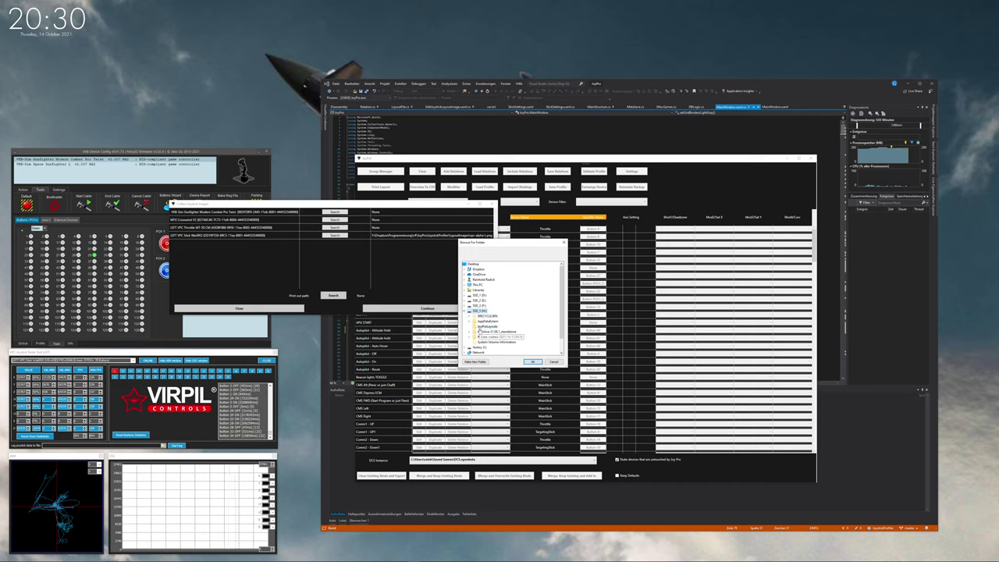
{"action": "left_click", "coordinate": [485, 326]}
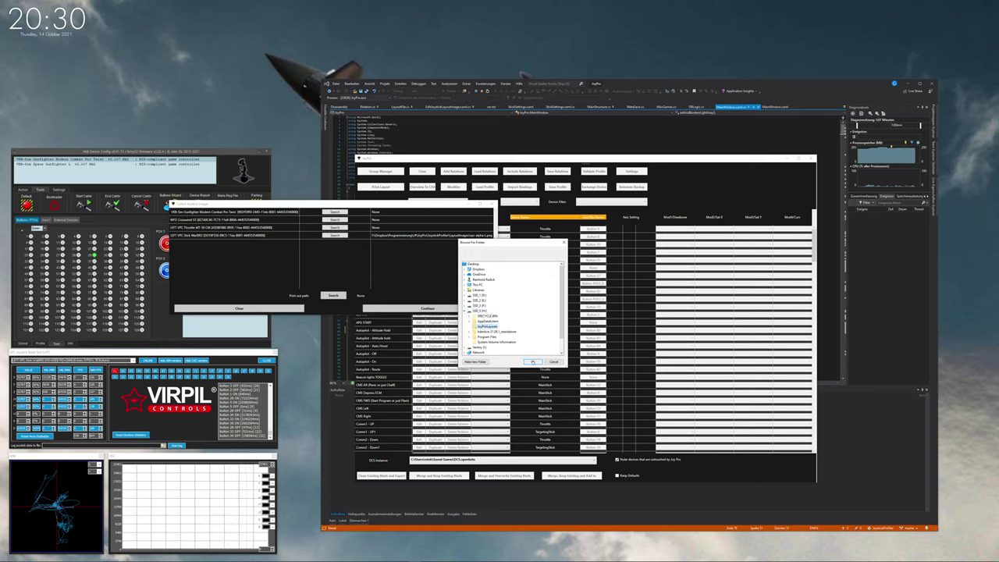
{"action": "left_click", "coordinate": [533, 361]}
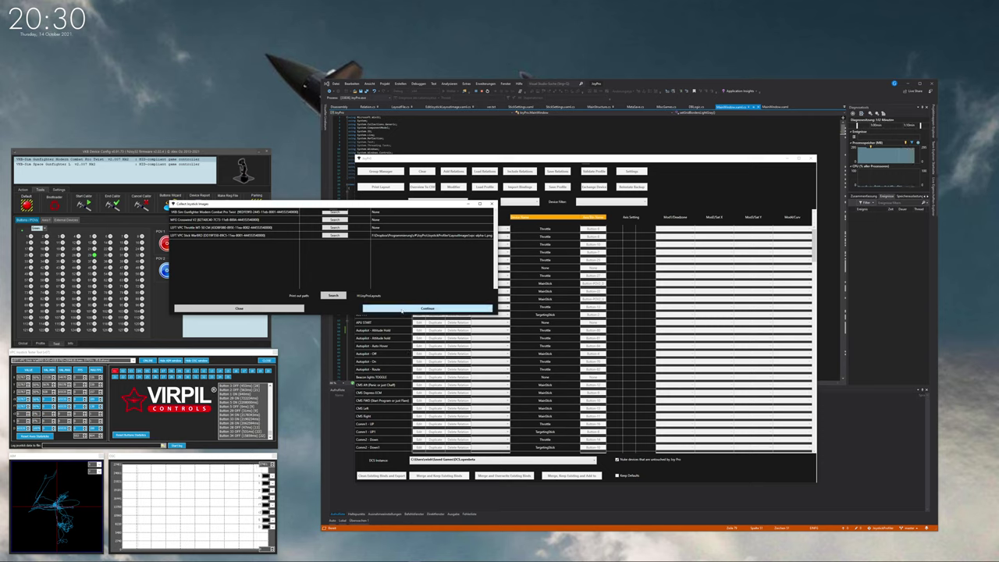
{"action": "left_click", "coordinate": [403, 309]}
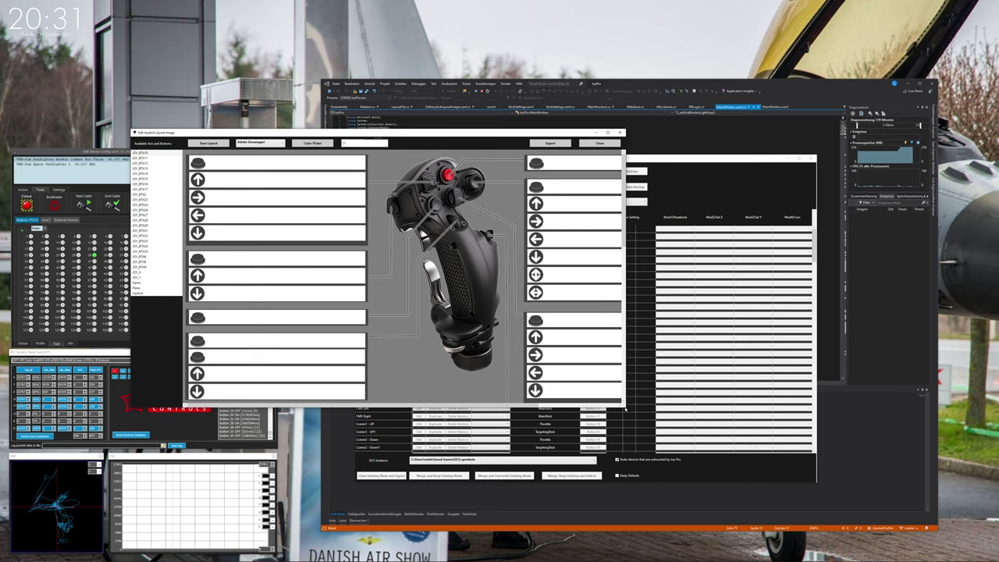
- Enlarge the layout editor and set the label font to Agency FB
{"action": "left_click_drag", "start_coordinate": [624, 407], "coordinate": [765, 547]}
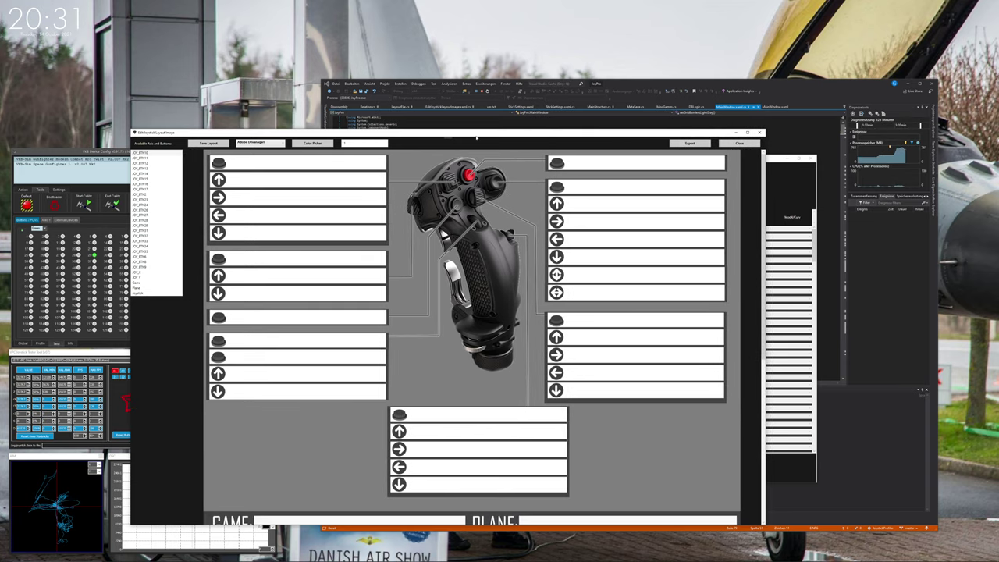
{"action": "left_click_drag", "start_coordinate": [476, 137], "coordinate": [488, 80]}
{"action": "scroll", "coordinate": [654, 334], "scroll_direction": "down", "scroll_amount": 3}
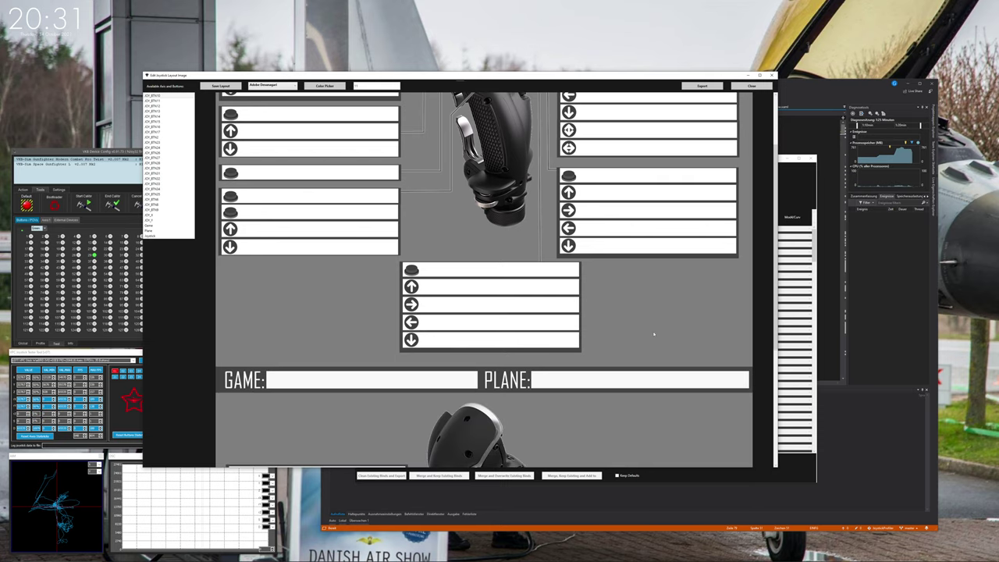
{"action": "scroll", "coordinate": [477, 322], "scroll_direction": "down", "scroll_amount": 2}
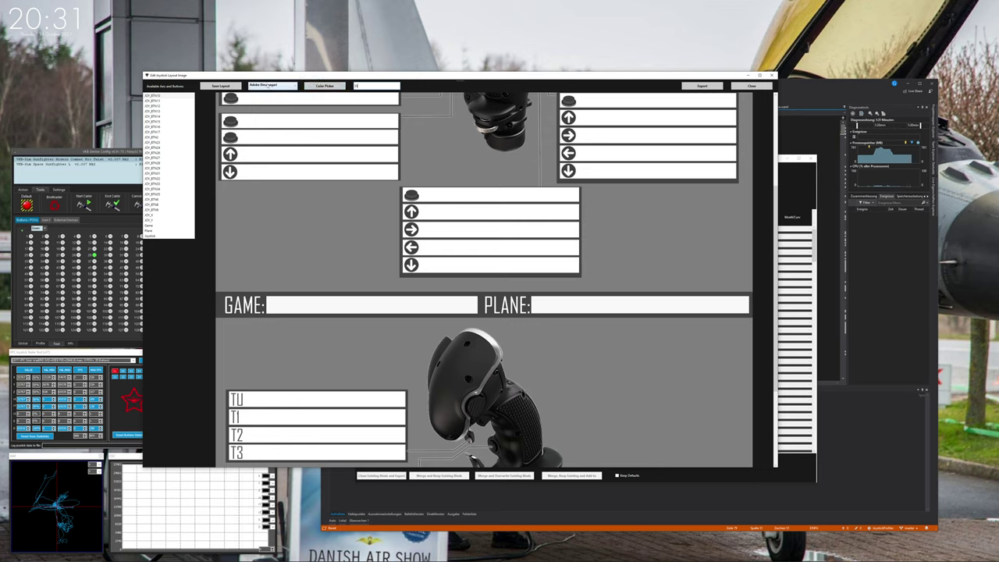
{"action": "left_click", "coordinate": [266, 86]}
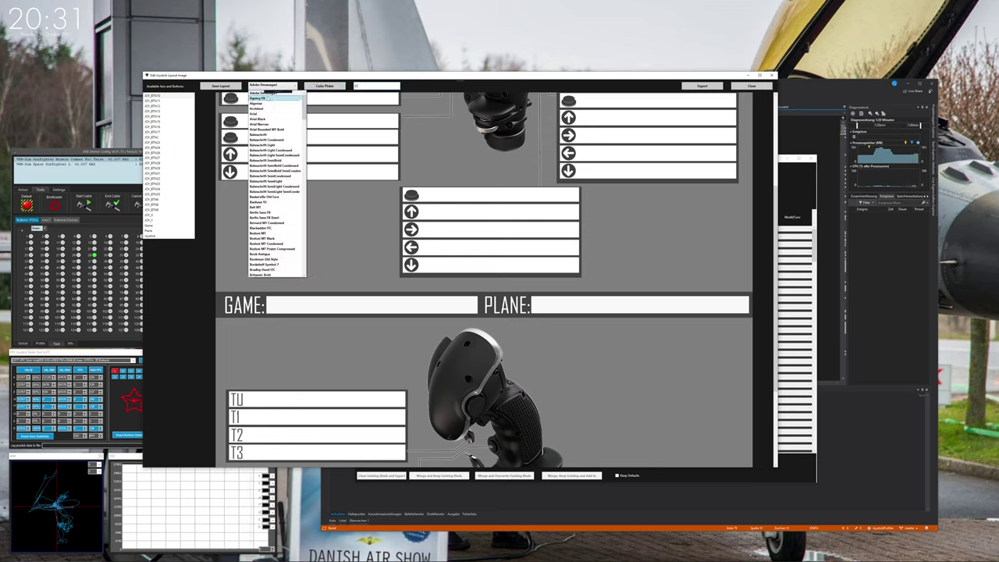
{"action": "left_click", "coordinate": [258, 99]}
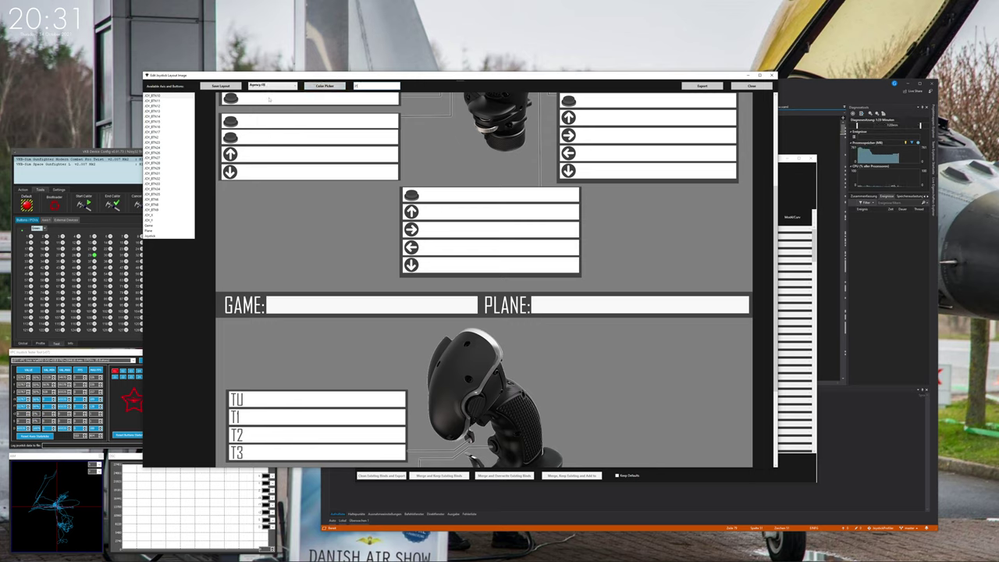
- Put the Game placeholder in the GAME field and Plane in the PLANE field
{"action": "left_click", "coordinate": [159, 227]}
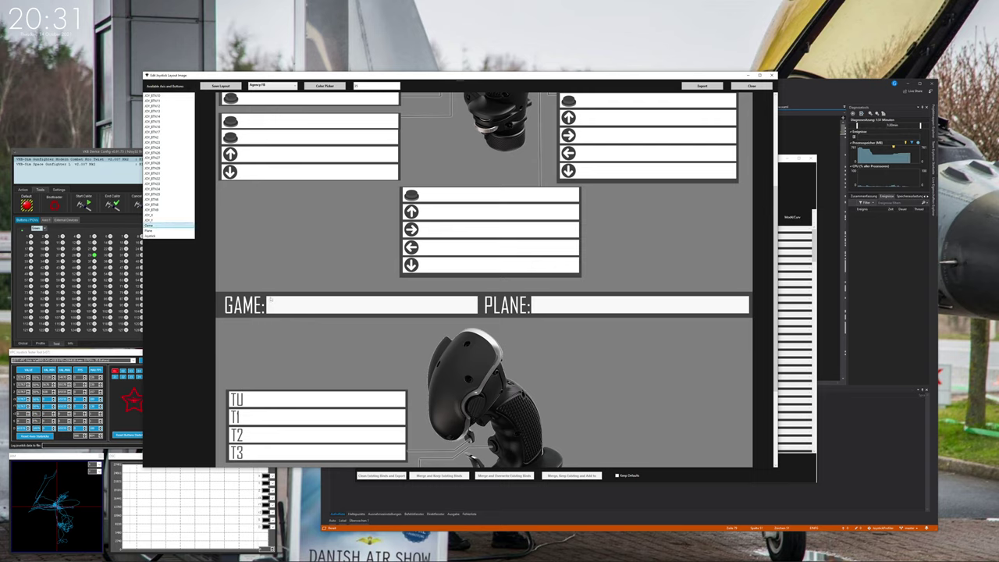
{"action": "left_click", "coordinate": [267, 300]}
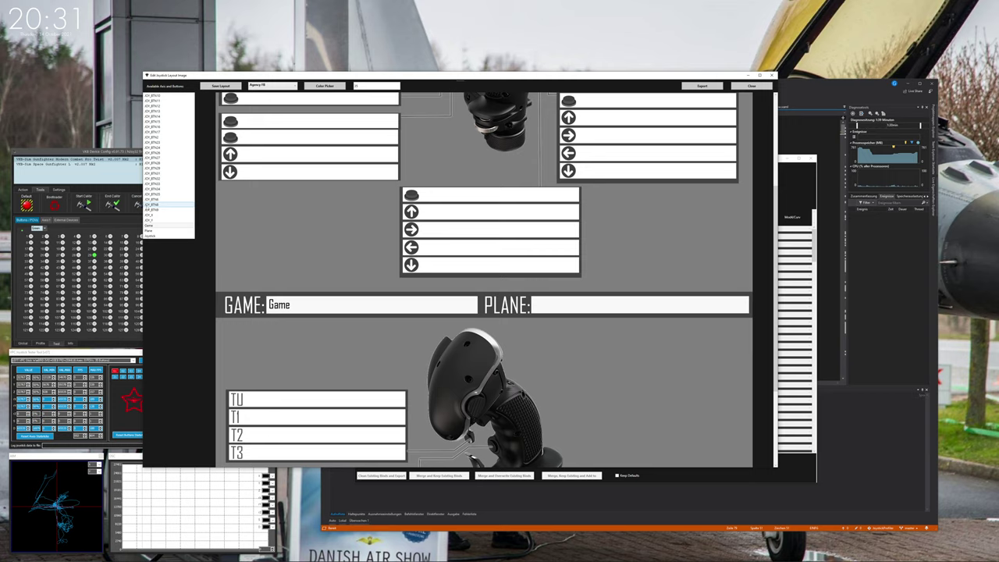
{"action": "left_click", "coordinate": [154, 232]}
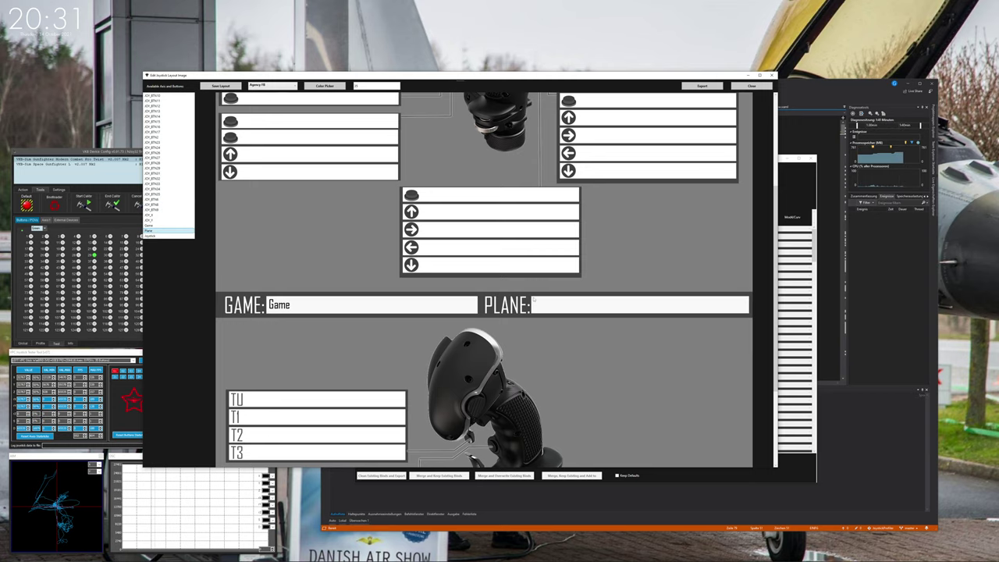
{"action": "left_click", "coordinate": [534, 302]}
{"action": "scroll", "coordinate": [379, 312], "scroll_direction": "down", "scroll_amount": 5}
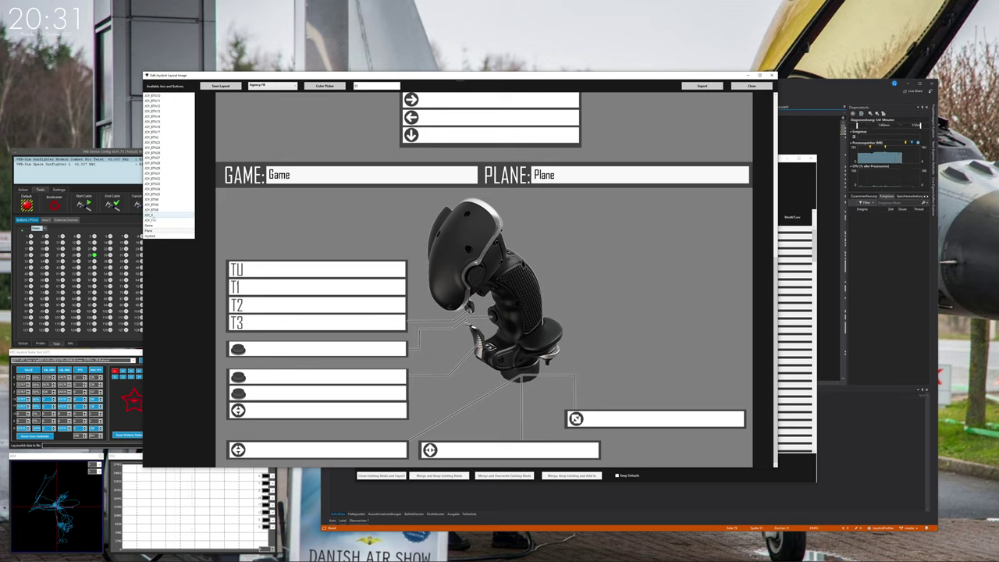
- Put JOY_X in the lower-left axis box and JOY_Y in the neighbouring axis box
{"action": "left_click", "coordinate": [152, 215]}
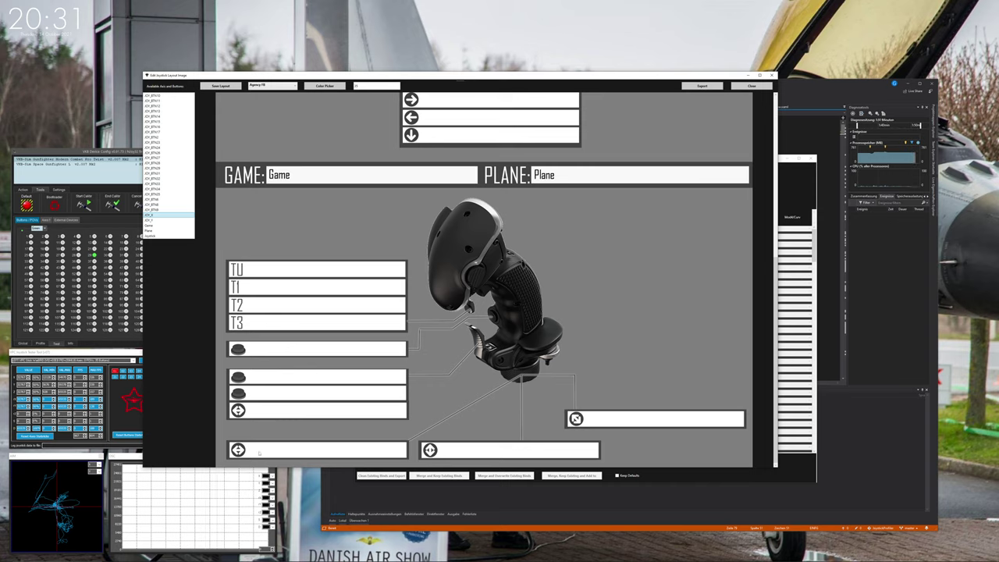
{"action": "left_click", "coordinate": [250, 448]}
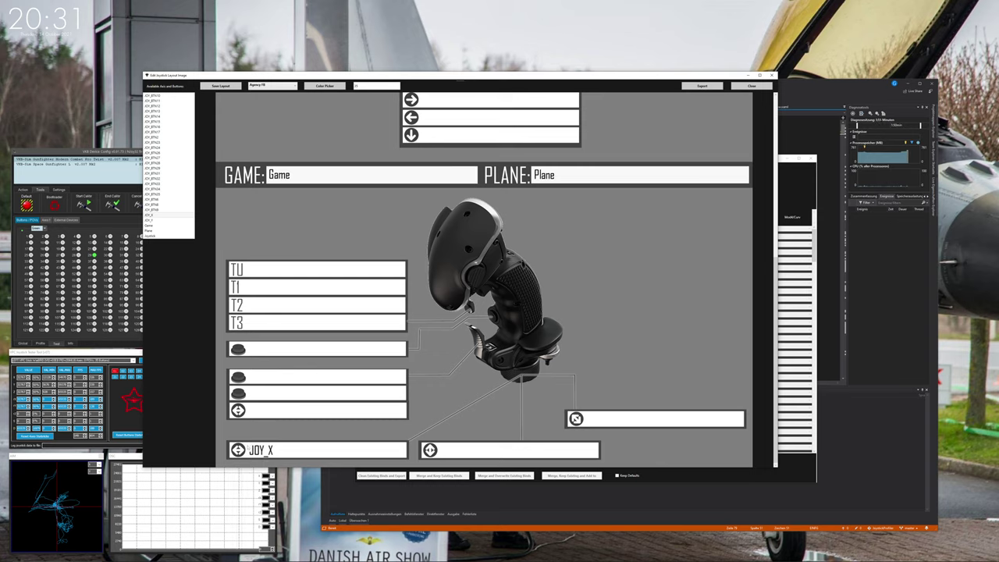
{"action": "key", "text": "Down"}
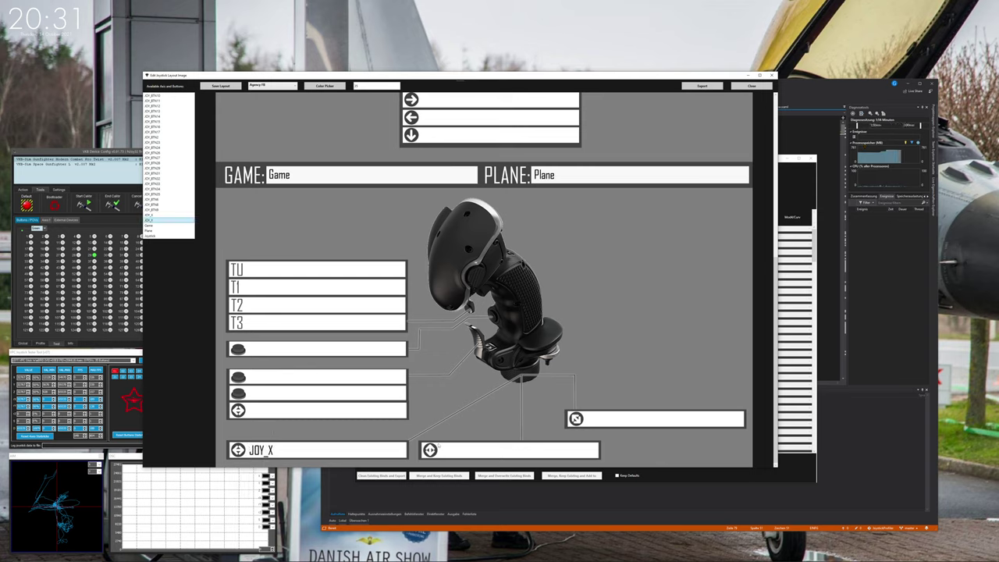
{"action": "left_click", "coordinate": [441, 449]}
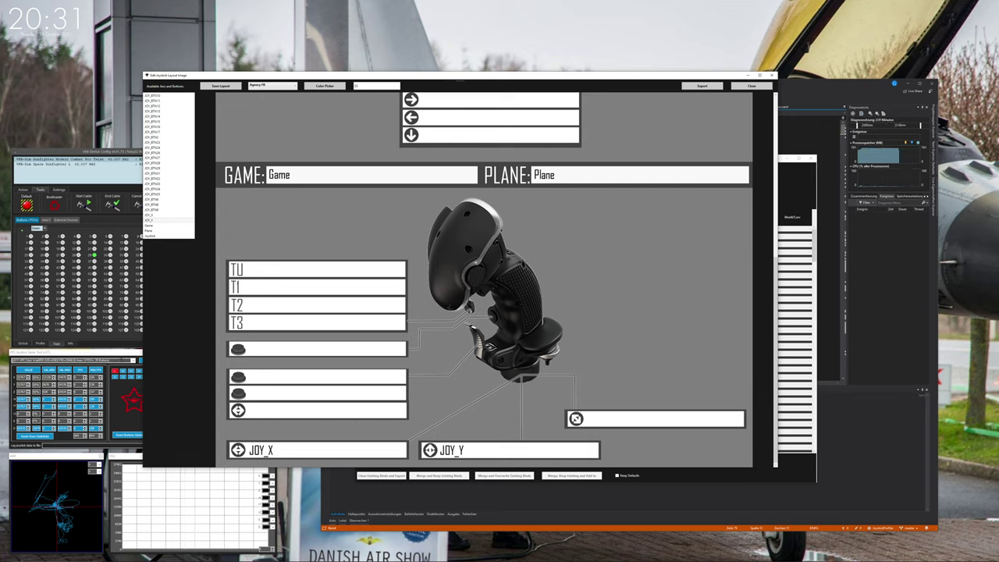
- Label the stick's T1 slot with JOY_BTN2
{"action": "left_click_drag", "start_coordinate": [129, 354], "coordinate": [123, 465]}
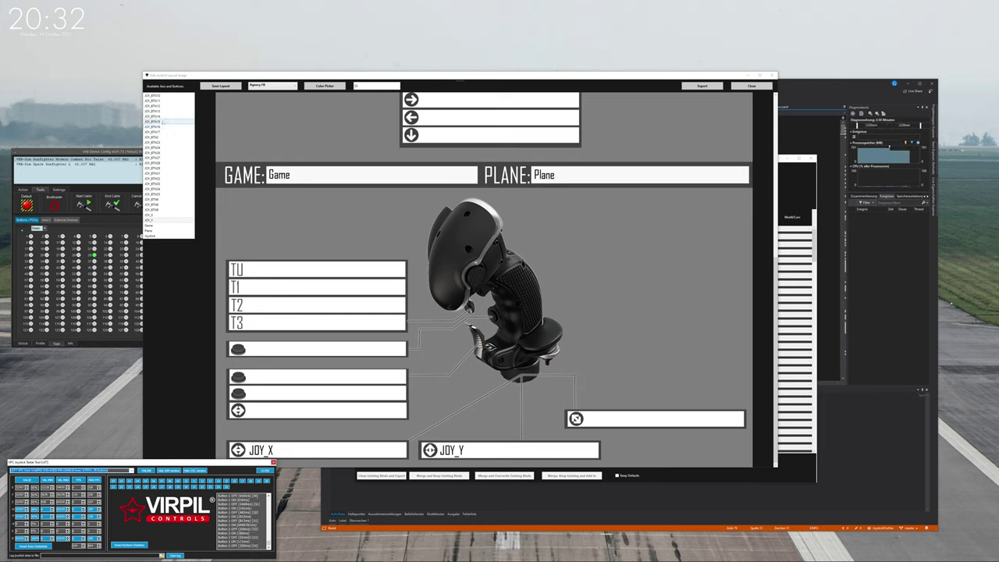
{"action": "left_click", "coordinate": [164, 138]}
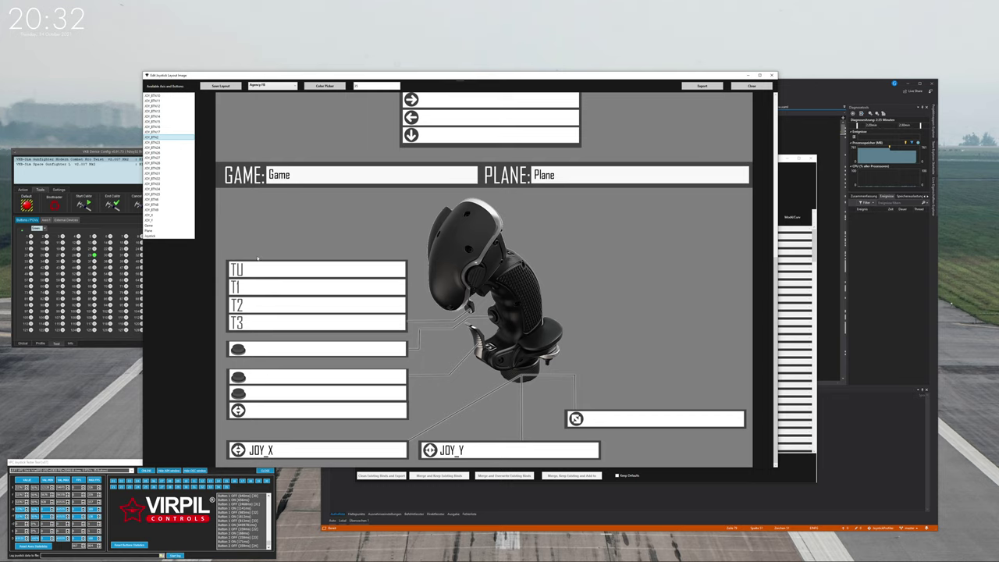
{"action": "left_click", "coordinate": [242, 286]}
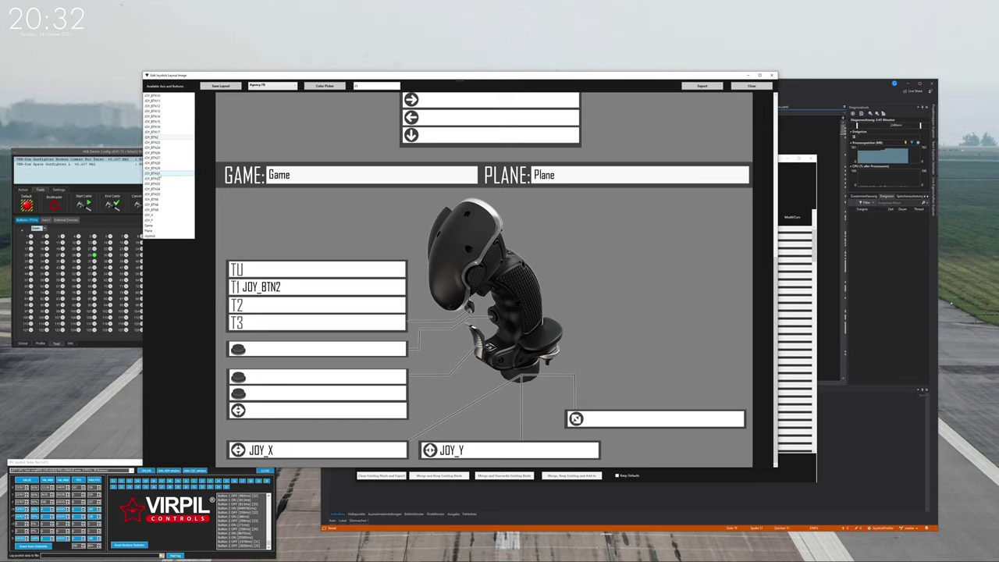
- Put JOY_BTN6 in the top-right box and JOY_BTN8 on the top-left hat's up row
{"action": "scroll", "coordinate": [325, 228], "scroll_direction": "up", "scroll_amount": 5}
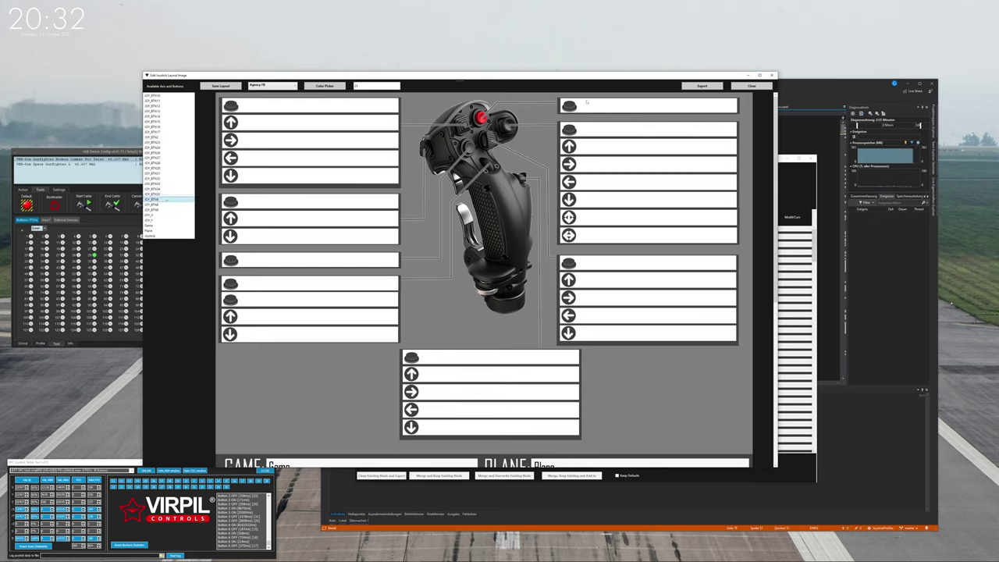
{"action": "left_click_drag", "start_coordinate": [578, 103], "coordinate": [580, 103]}
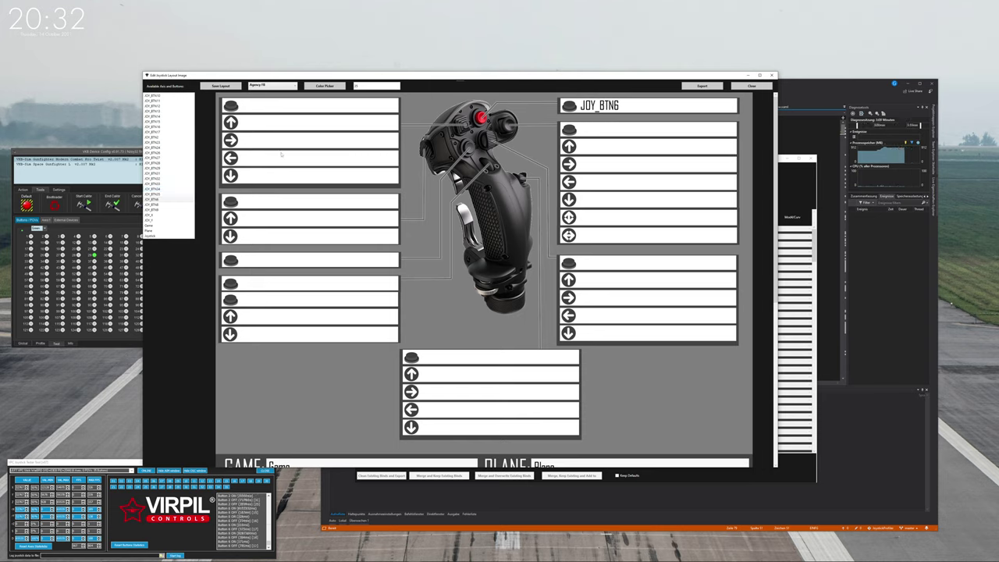
{"action": "left_click", "coordinate": [163, 205]}
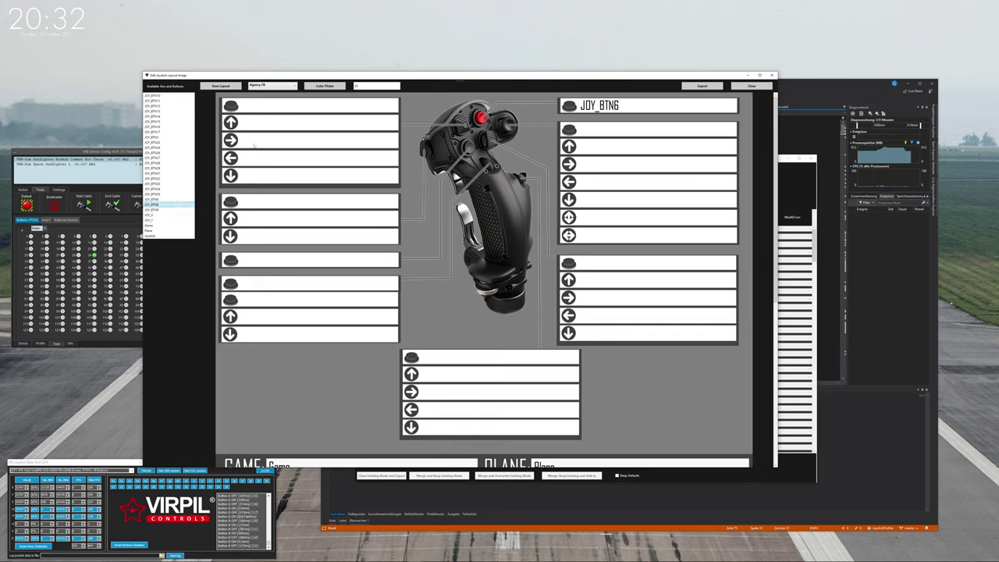
{"action": "left_click", "coordinate": [241, 121]}
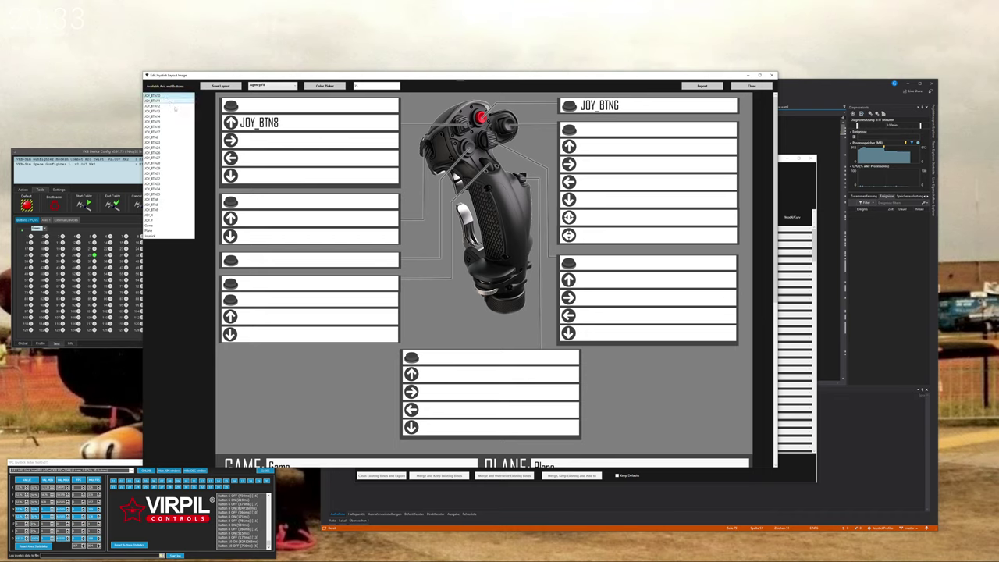
- Assign JOY_BTN10 down, JOY_BTN11 left and JOY_BTN9 right on the top-left hat
{"action": "left_click", "coordinate": [238, 173]}
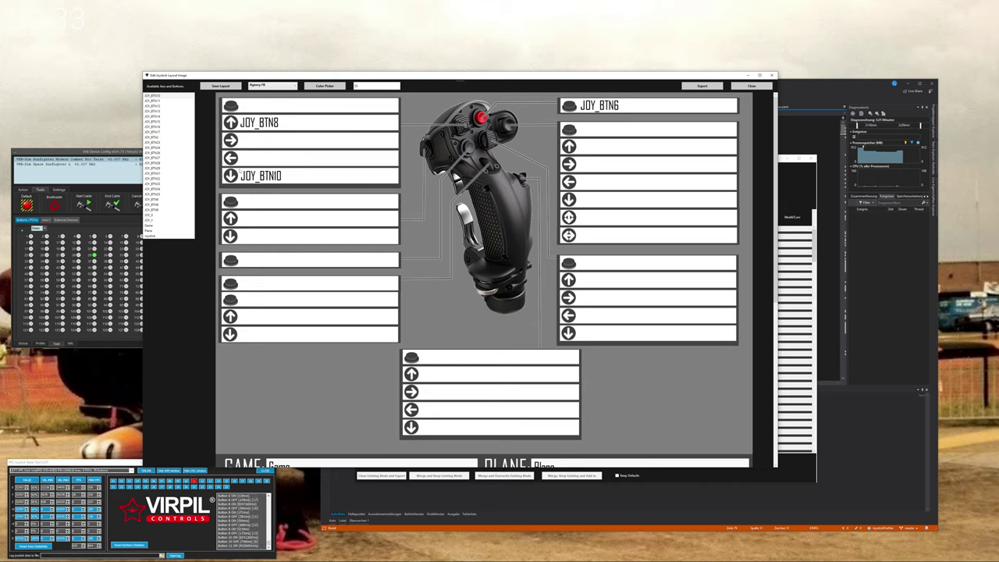
{"action": "left_click", "coordinate": [160, 101]}
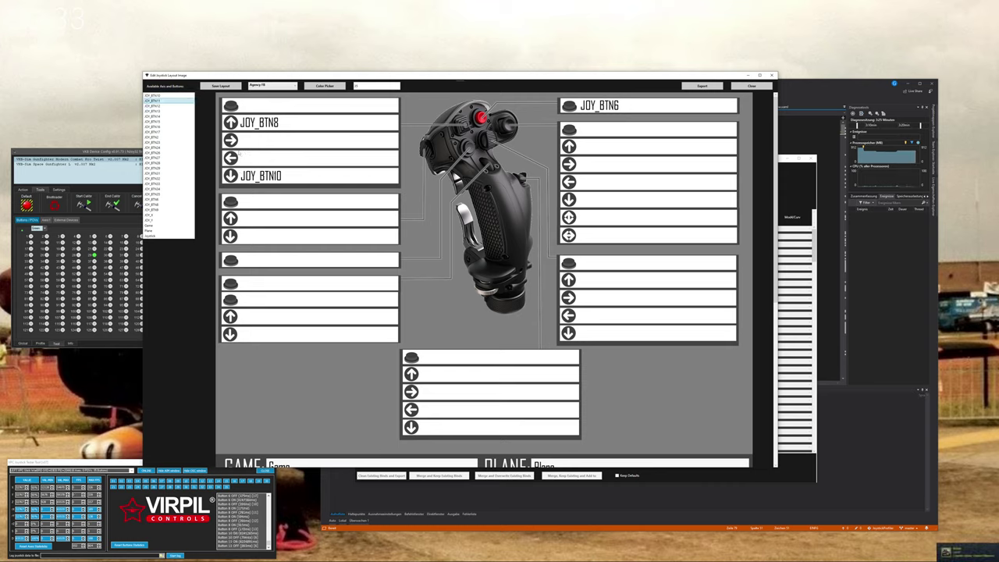
{"action": "left_click", "coordinate": [240, 156]}
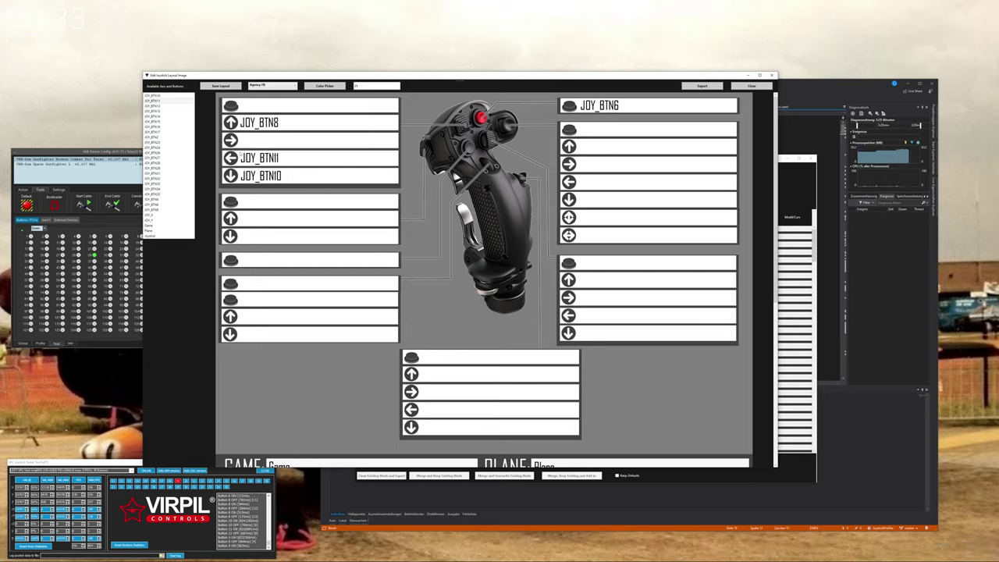
{"action": "left_click", "coordinate": [160, 209]}
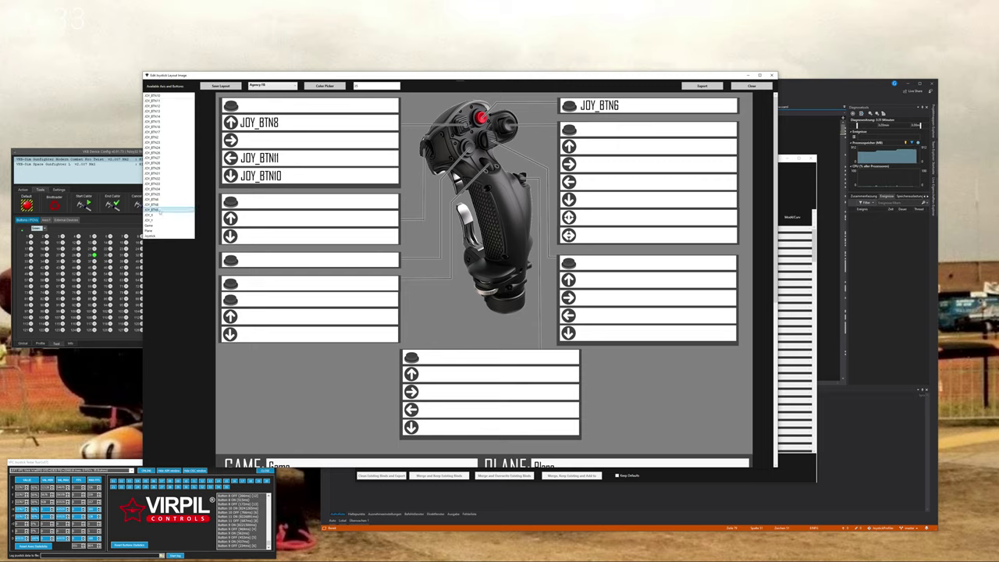
{"action": "left_click", "coordinate": [240, 136]}
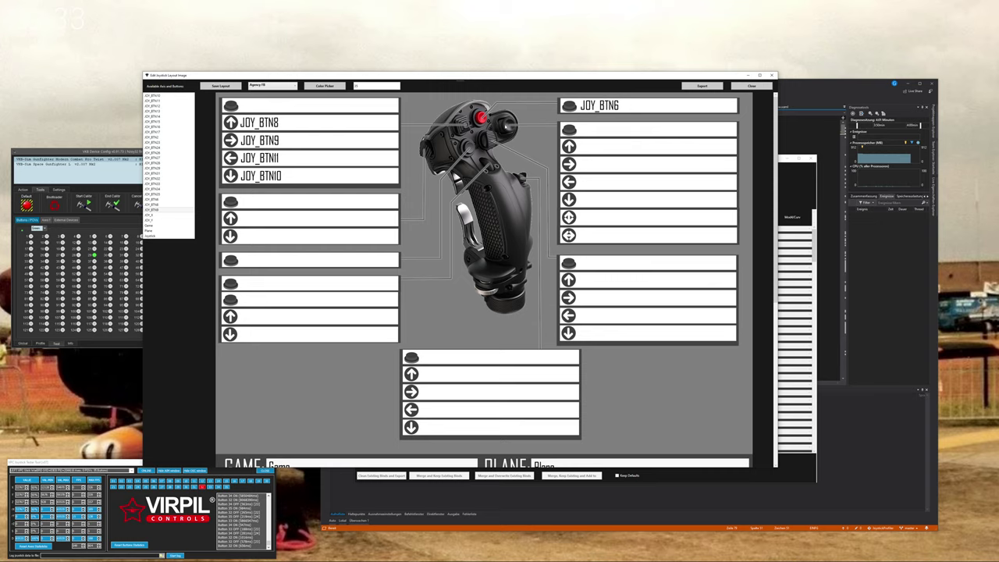
- Label the upper-right hat JOY_BTN32 up, JOY_BTN33 down, JOY_BTN34 left, JOY_BTN35 right
{"action": "left_click", "coordinate": [166, 179]}
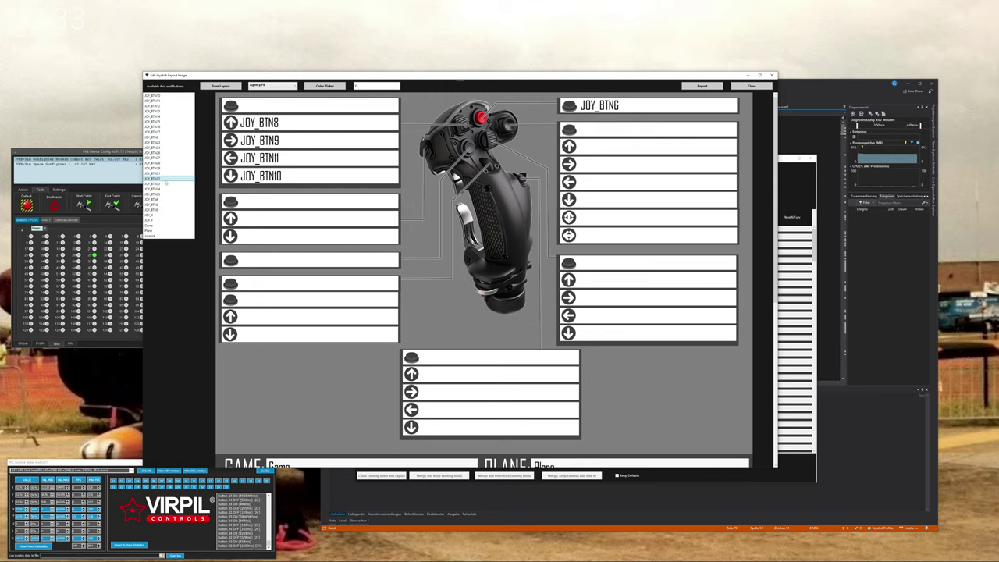
{"action": "left_click", "coordinate": [579, 145]}
{"action": "left_click", "coordinate": [577, 143]}
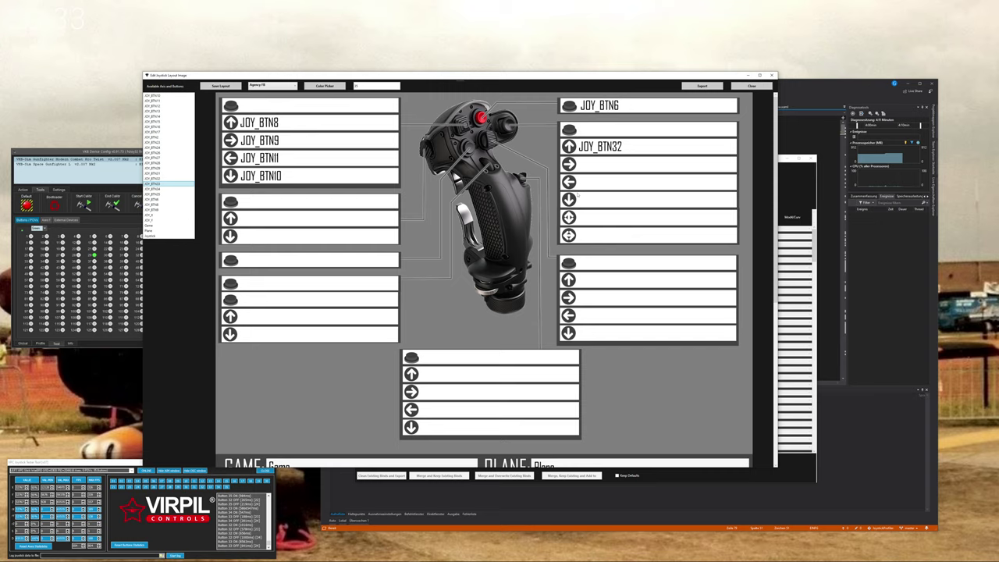
{"action": "left_click", "coordinate": [578, 195]}
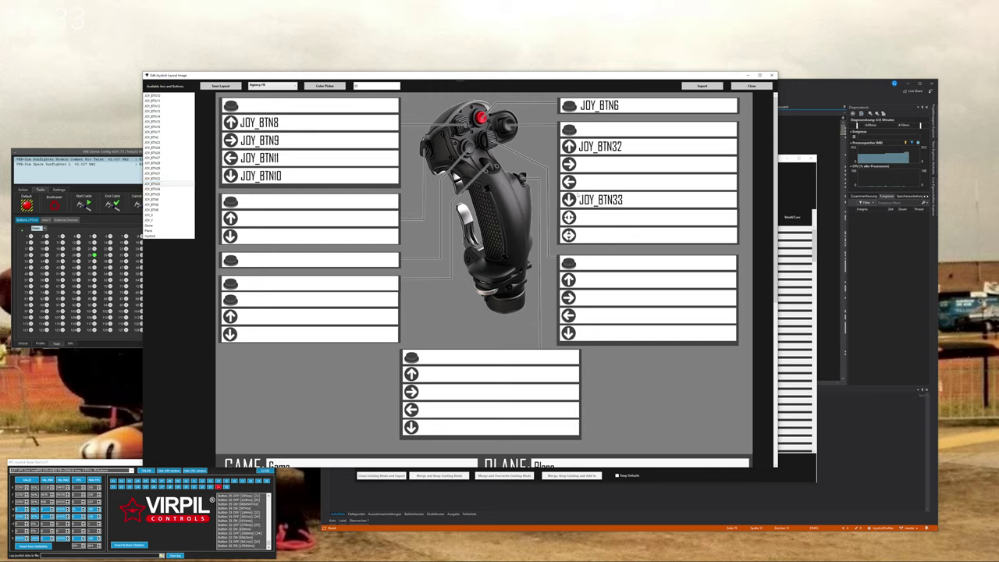
{"action": "left_click", "coordinate": [162, 189]}
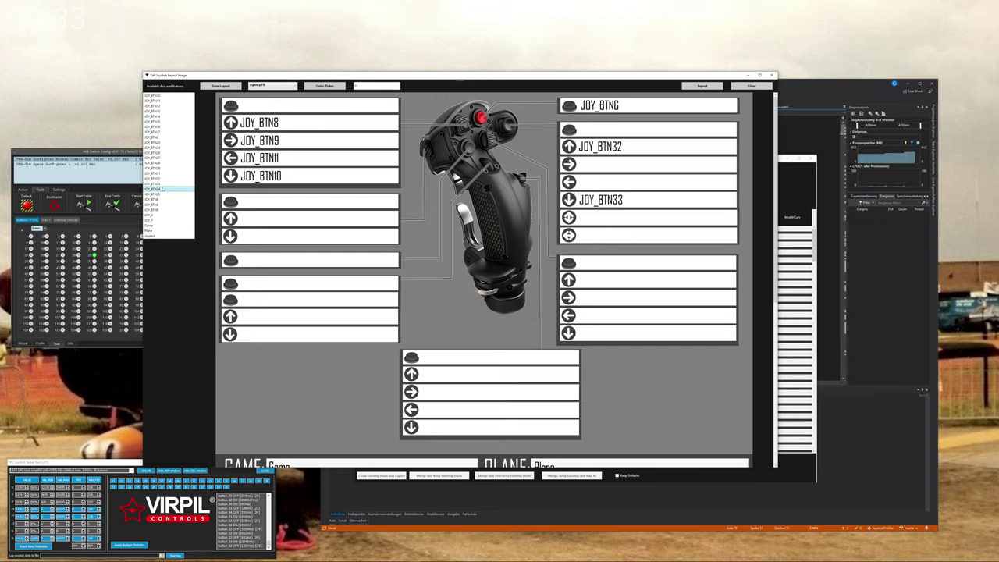
{"action": "left_click", "coordinate": [582, 180]}
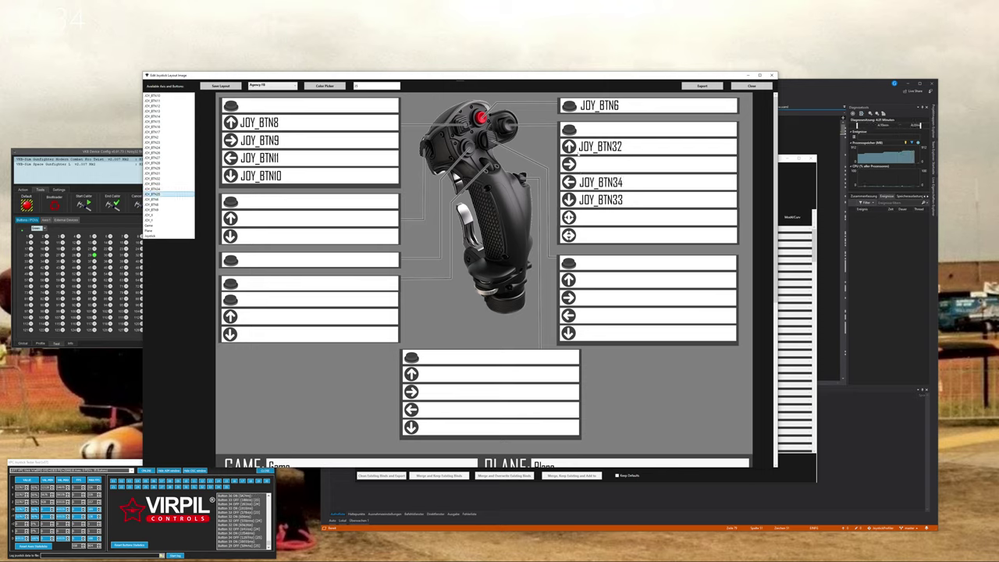
{"action": "left_click", "coordinate": [579, 162]}
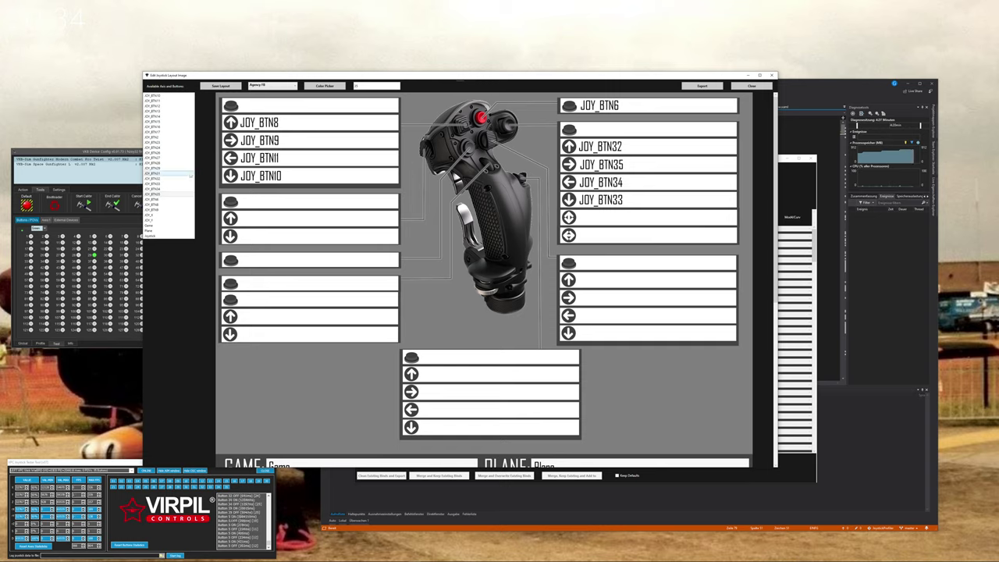
{"action": "left_click", "coordinate": [159, 200]}
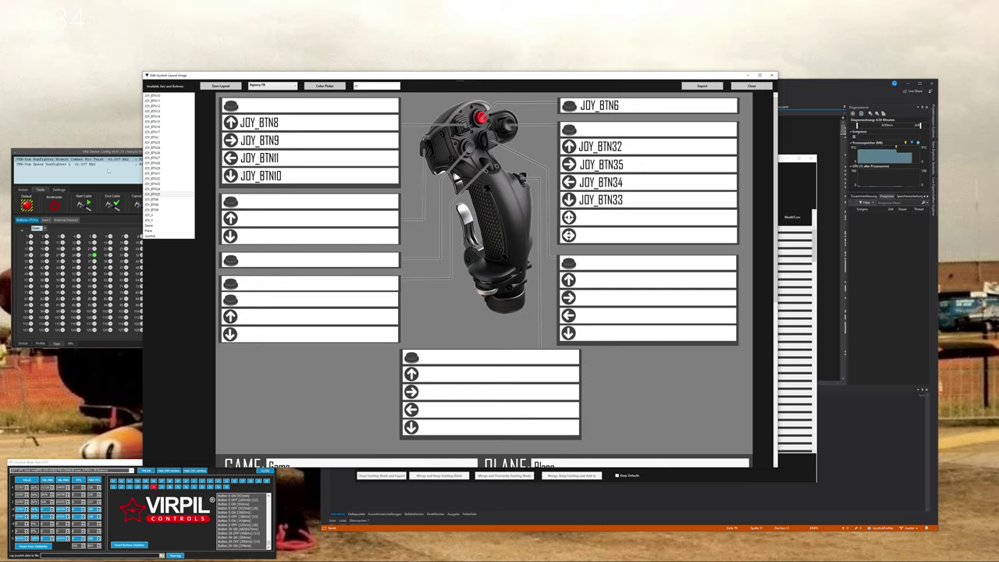
- Label the lower-right hat JOY_BTN26 up, JOY_BTN28 down, JOY_BTN29 left, JOY_BTN27 right
{"action": "left_click", "coordinate": [163, 153]}
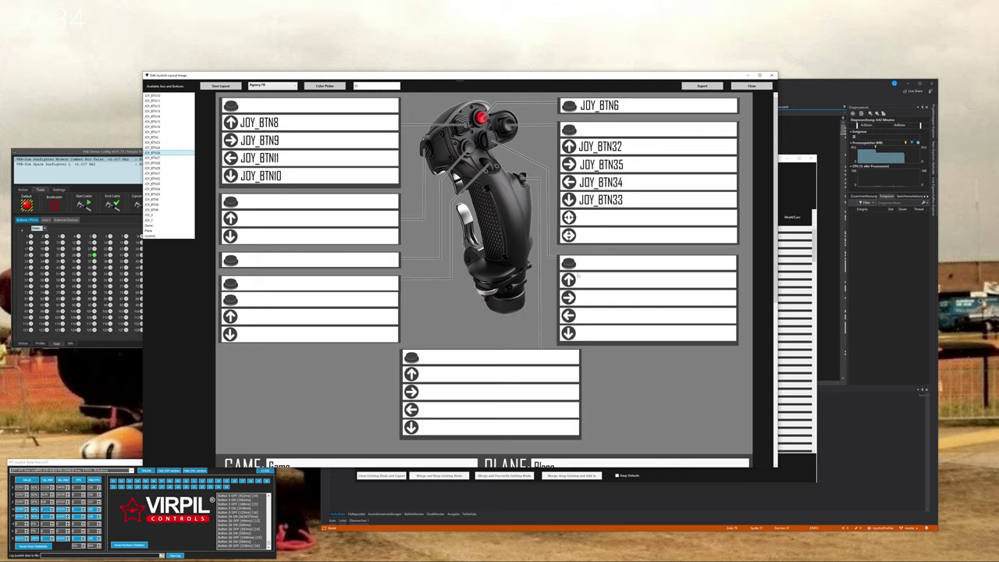
{"action": "left_click_drag", "start_coordinate": [164, 153], "coordinate": [601, 279]}
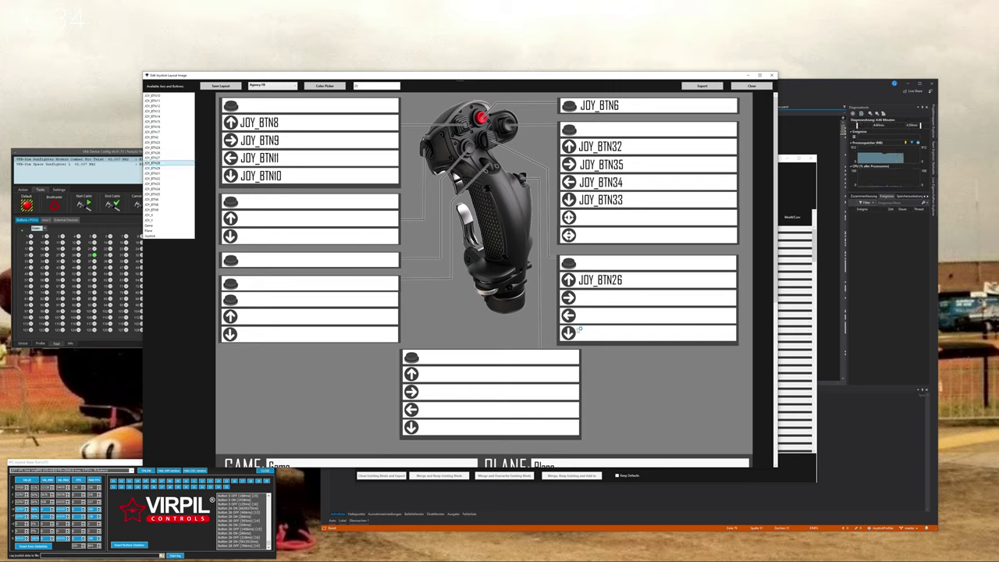
{"action": "left_click", "coordinate": [580, 328]}
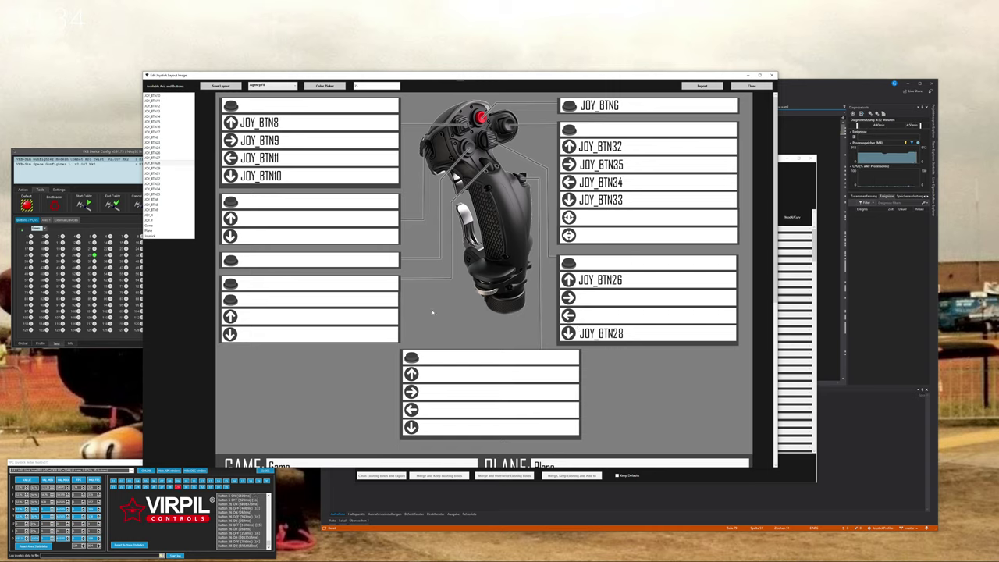
{"action": "left_click", "coordinate": [168, 168]}
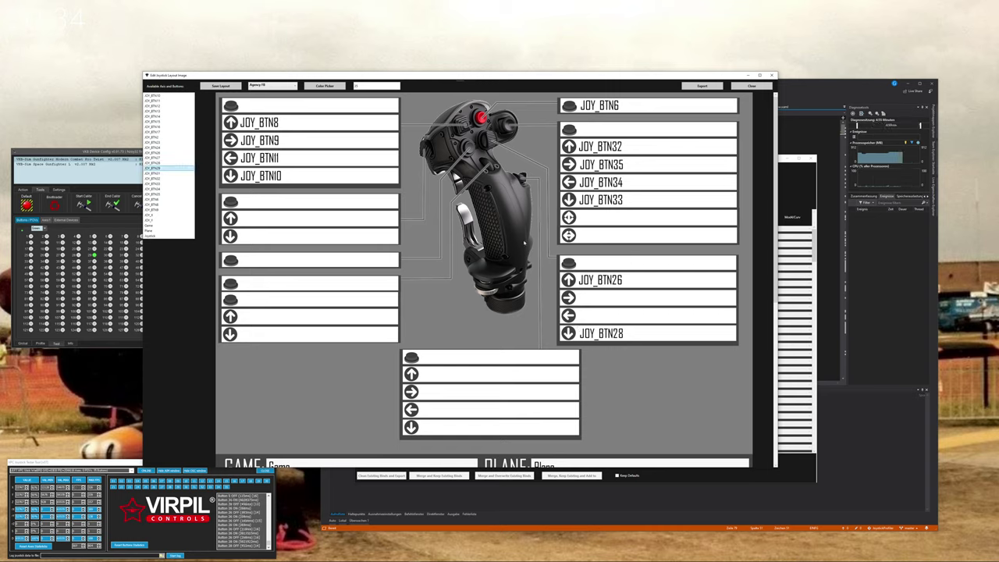
{"action": "left_click", "coordinate": [577, 312]}
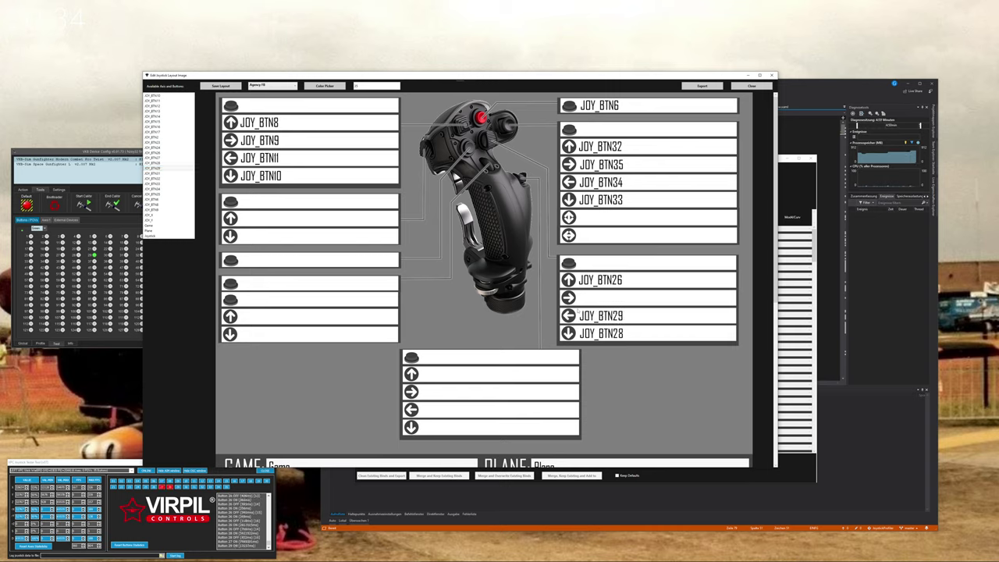
{"action": "left_click", "coordinate": [166, 158]}
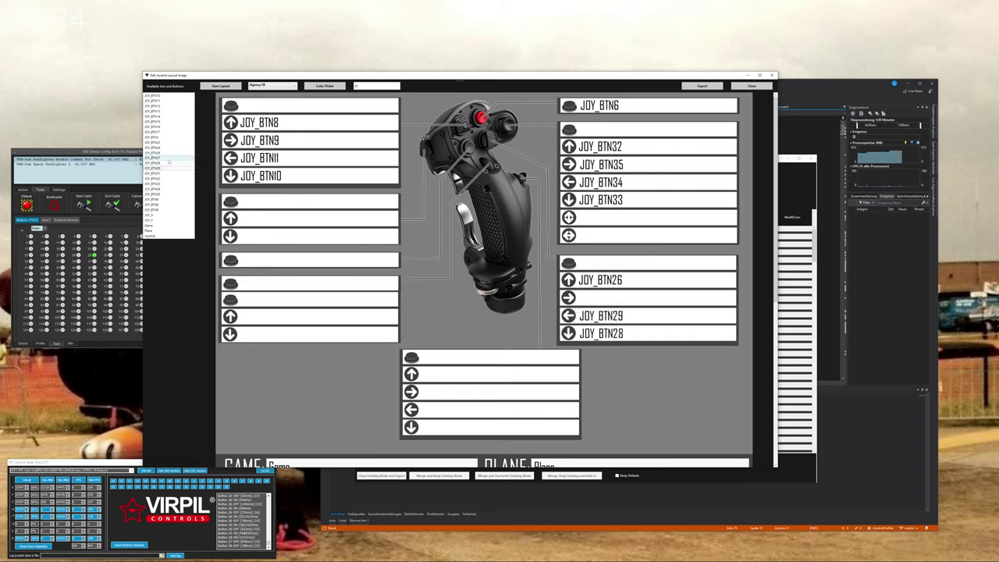
{"action": "left_click", "coordinate": [578, 297]}
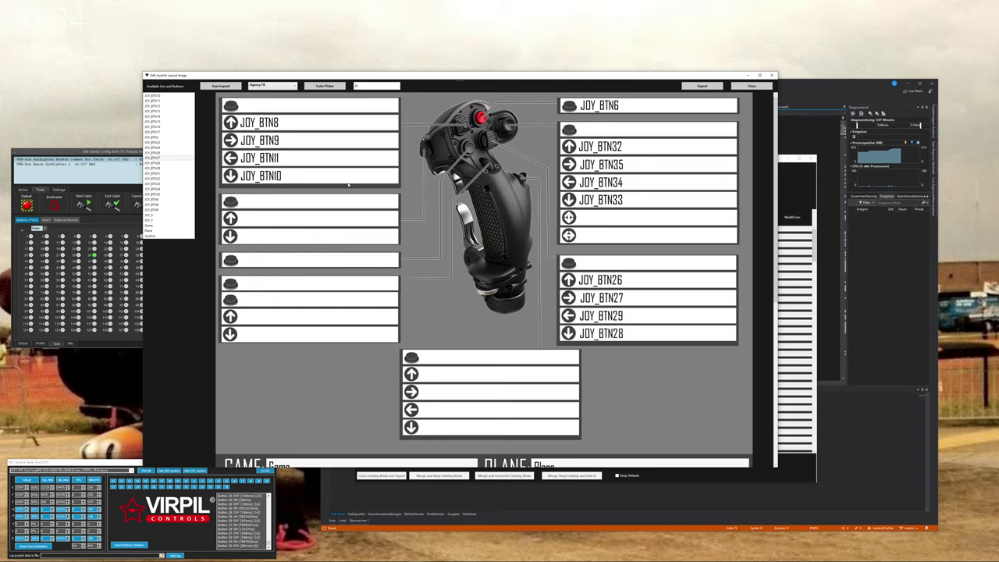
{"action": "left_click", "coordinate": [170, 156]}
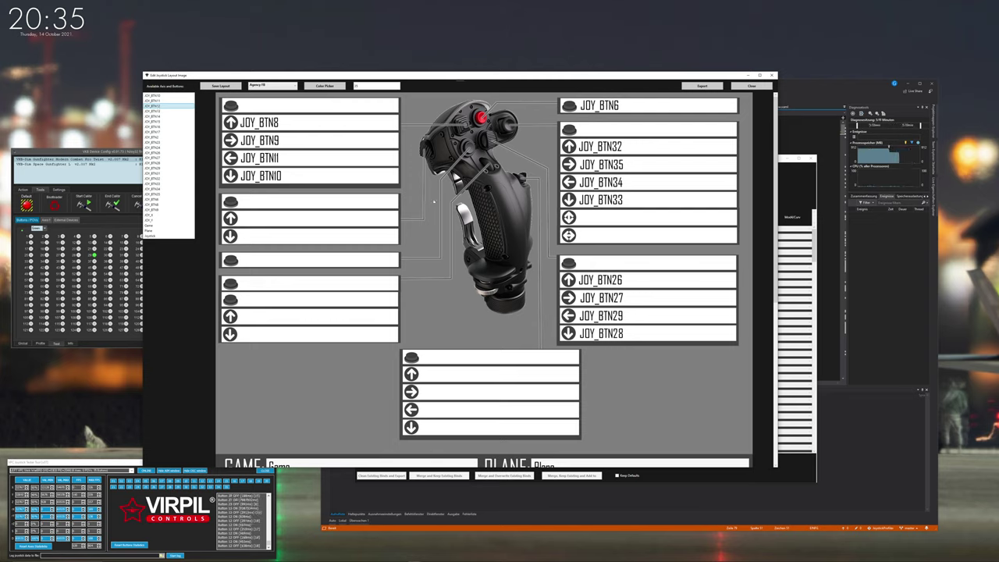
- Place JOY_BTN12 in the left single-button box, JOY_BTN23 and JOY_BTN24 on the lower-left hat's up/down
{"action": "left_click", "coordinate": [241, 256]}
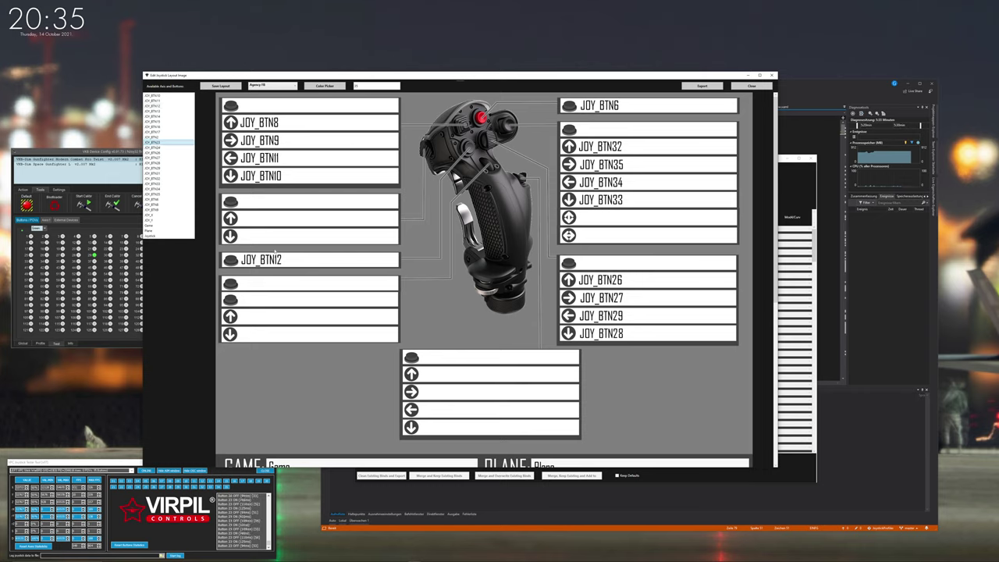
{"action": "left_click", "coordinate": [239, 315]}
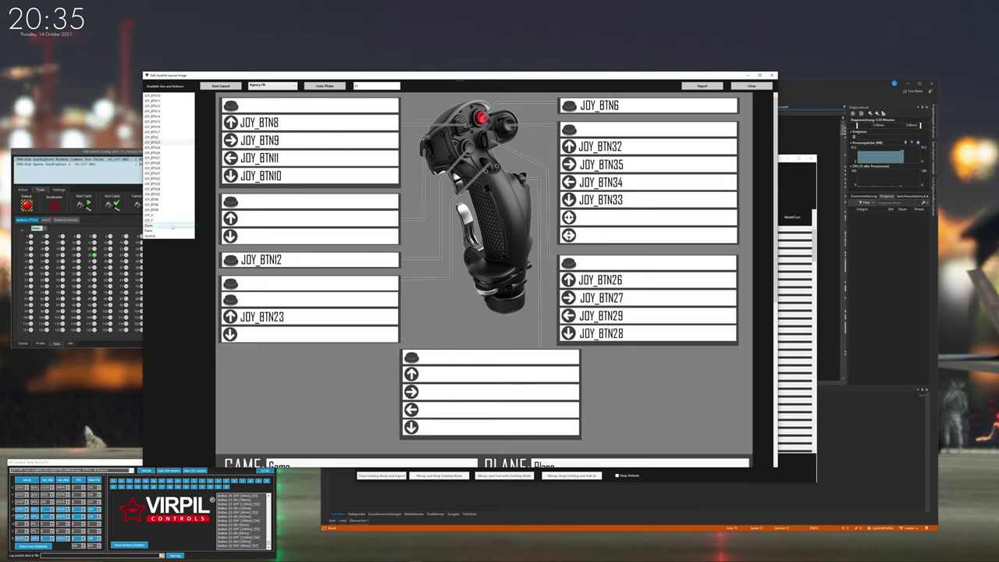
{"action": "left_click", "coordinate": [156, 146]}
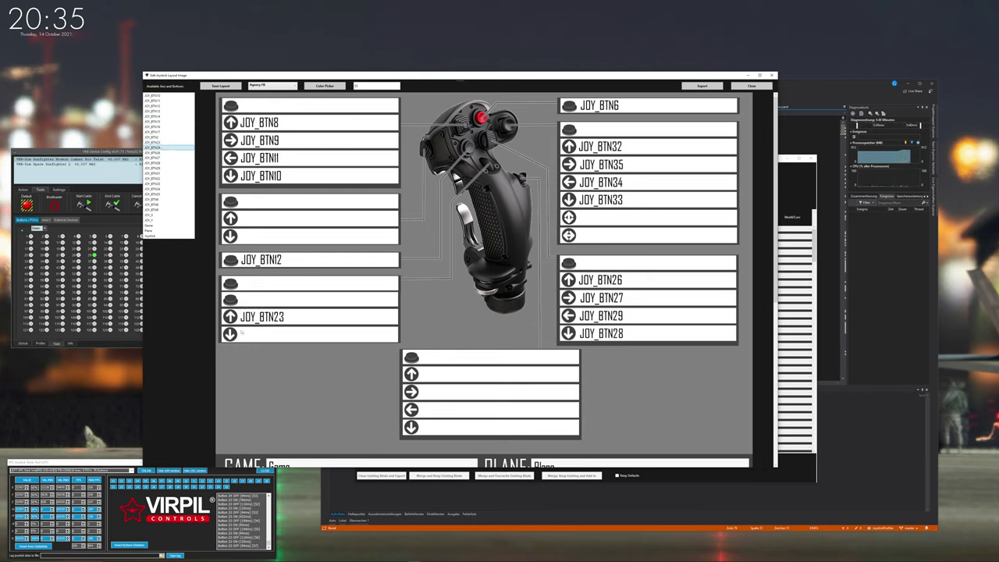
{"action": "left_click", "coordinate": [239, 332]}
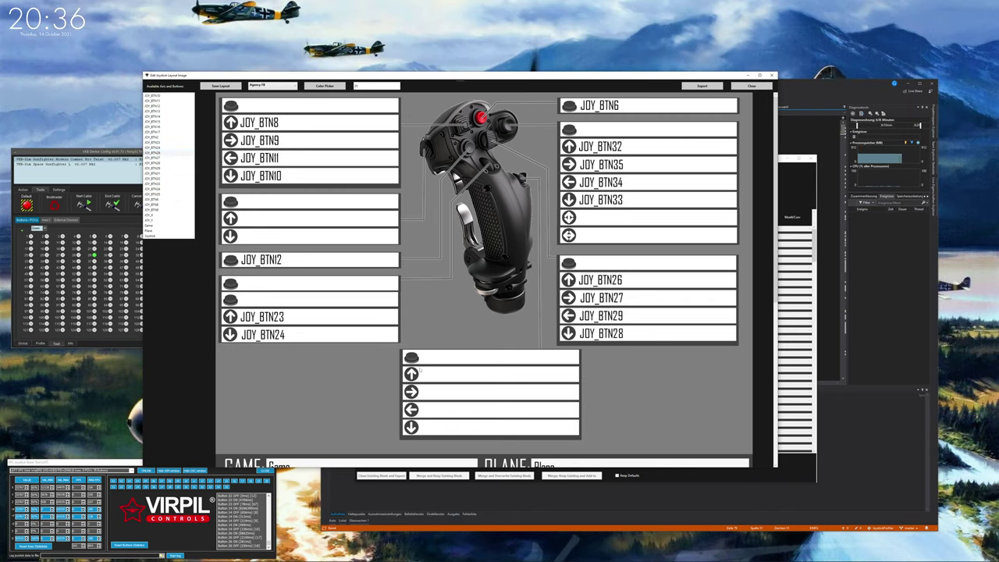
- Move JOY_BTN26, 27, 29 and 28 to the bottom hat's up, right, left and down directions
{"action": "left_click_drag", "start_coordinate": [168, 153], "coordinate": [437, 375]}
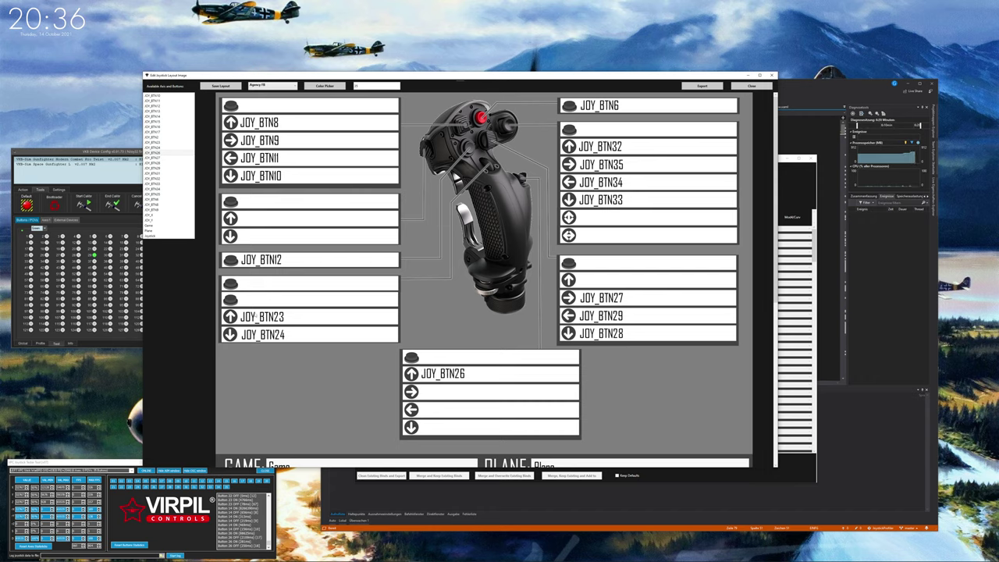
{"action": "left_click_drag", "start_coordinate": [167, 158], "coordinate": [331, 296]}
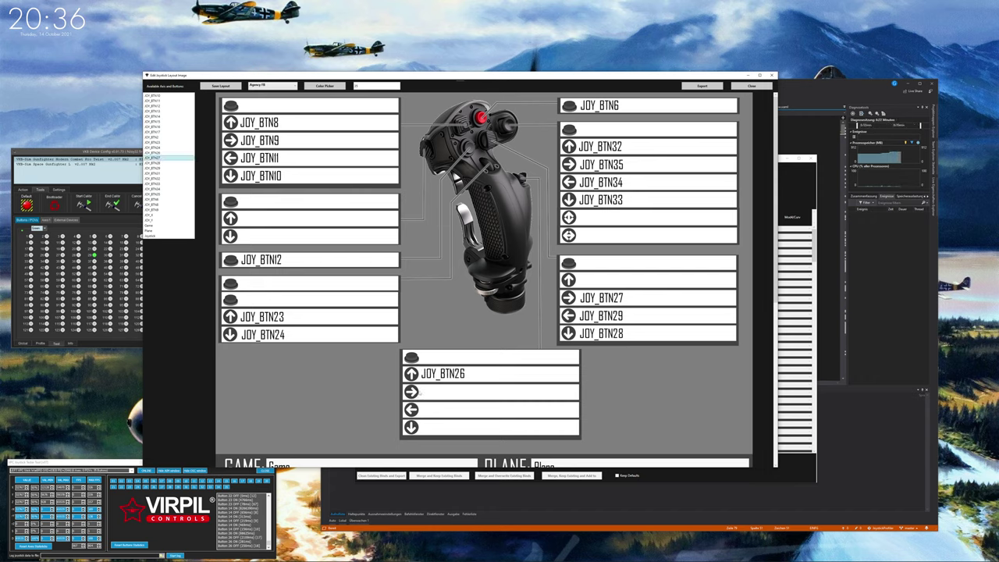
{"action": "left_click_drag", "start_coordinate": [419, 391], "coordinate": [418, 390]}
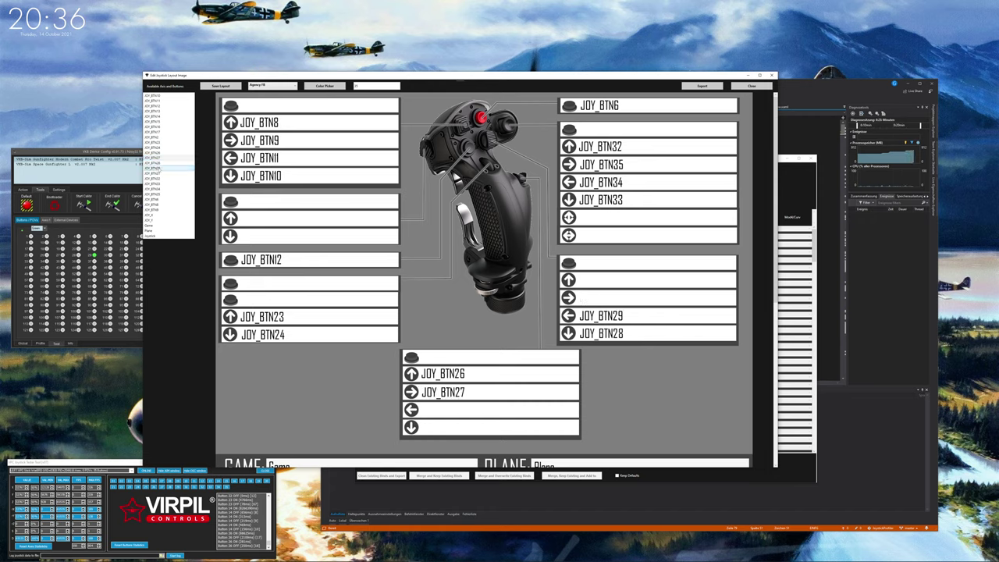
{"action": "left_click_drag", "start_coordinate": [161, 168], "coordinate": [396, 359]}
{"action": "left_click_drag", "start_coordinate": [580, 297], "coordinate": [421, 406]}
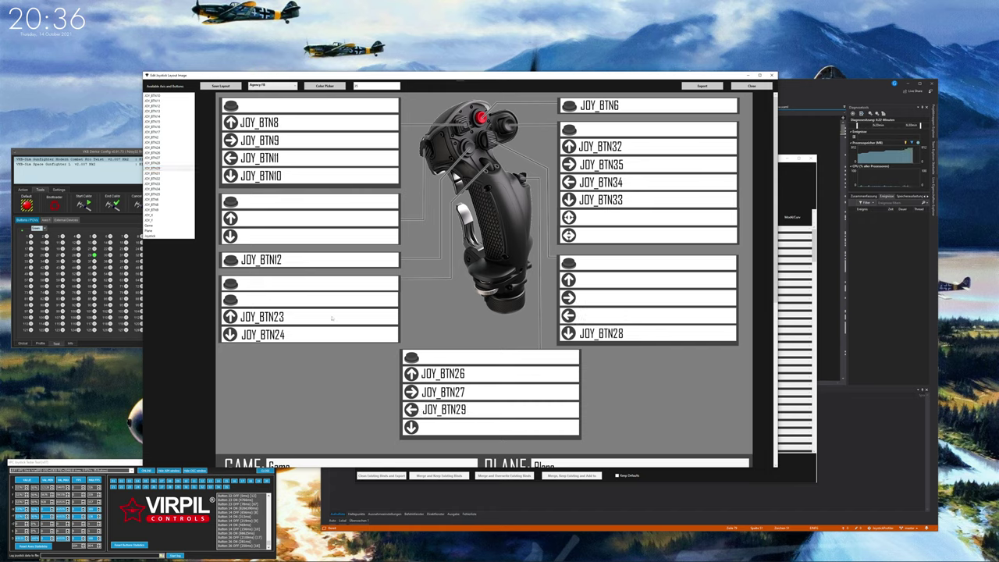
{"action": "left_click", "coordinate": [421, 426]}
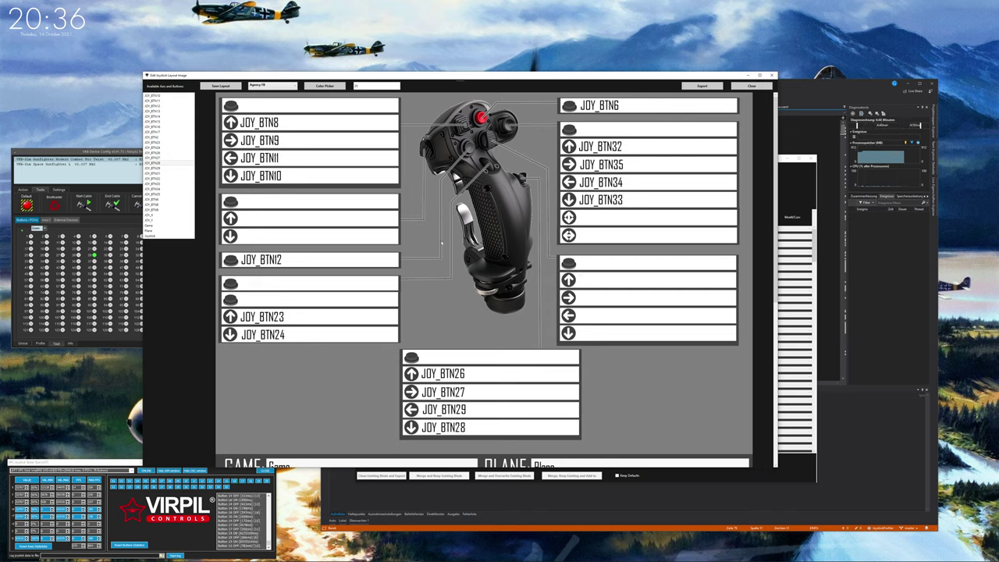
{"action": "left_click", "coordinate": [159, 111]}
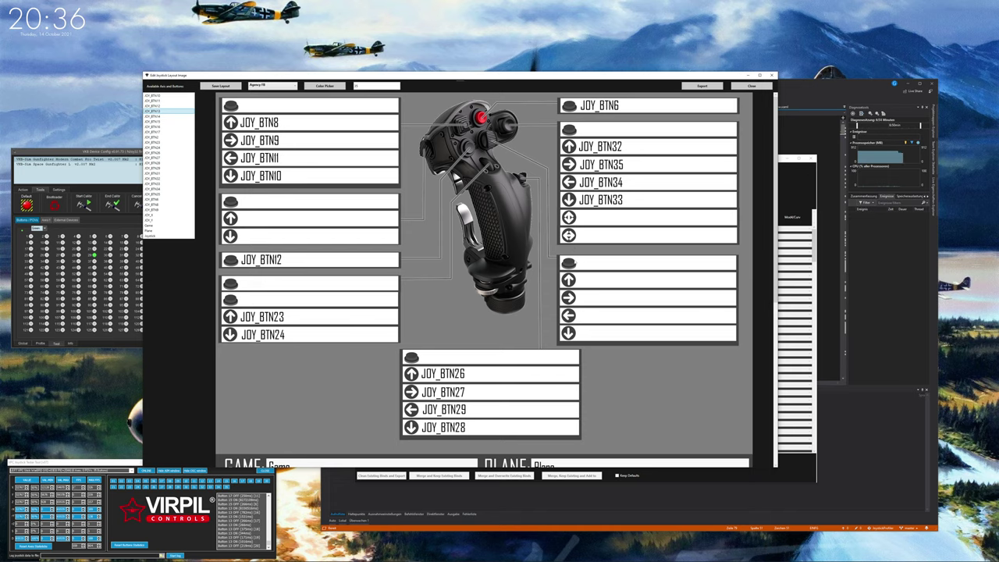
- Fill the right lower box's rows top to bottom with JOY_BTN13, 14, 15, 17 and 16
{"action": "left_click", "coordinate": [576, 263]}
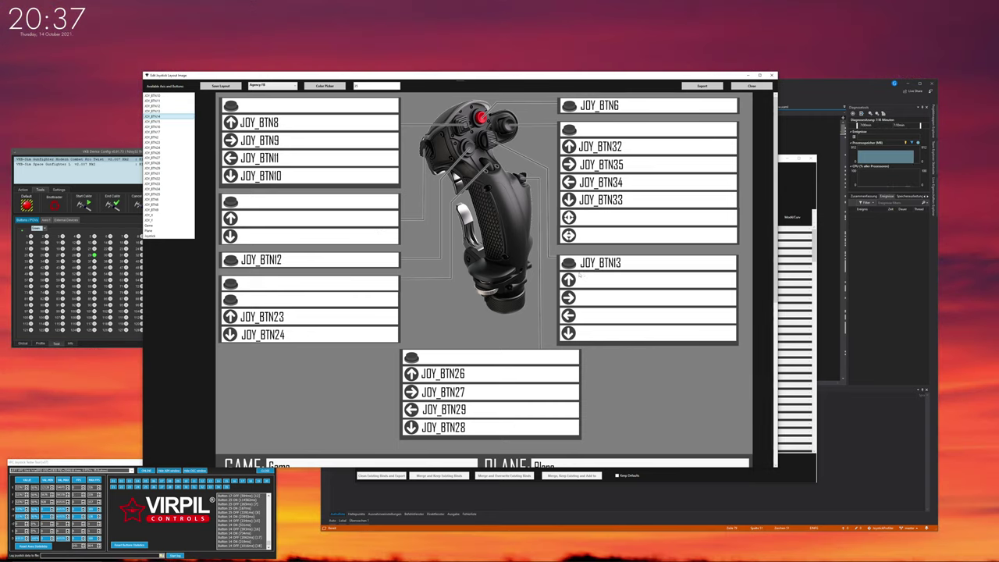
{"action": "left_click", "coordinate": [578, 280]}
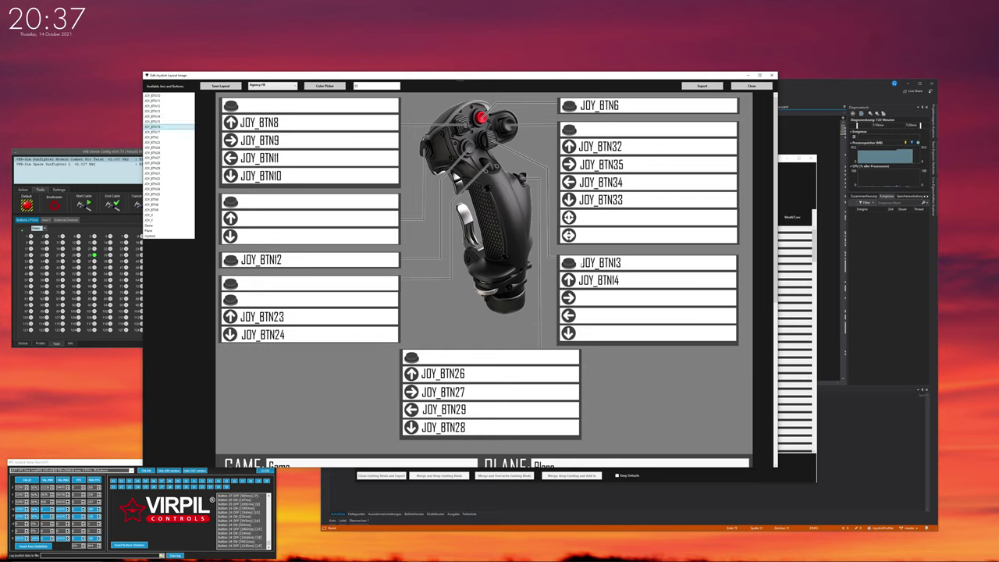
{"action": "left_click", "coordinate": [579, 331]}
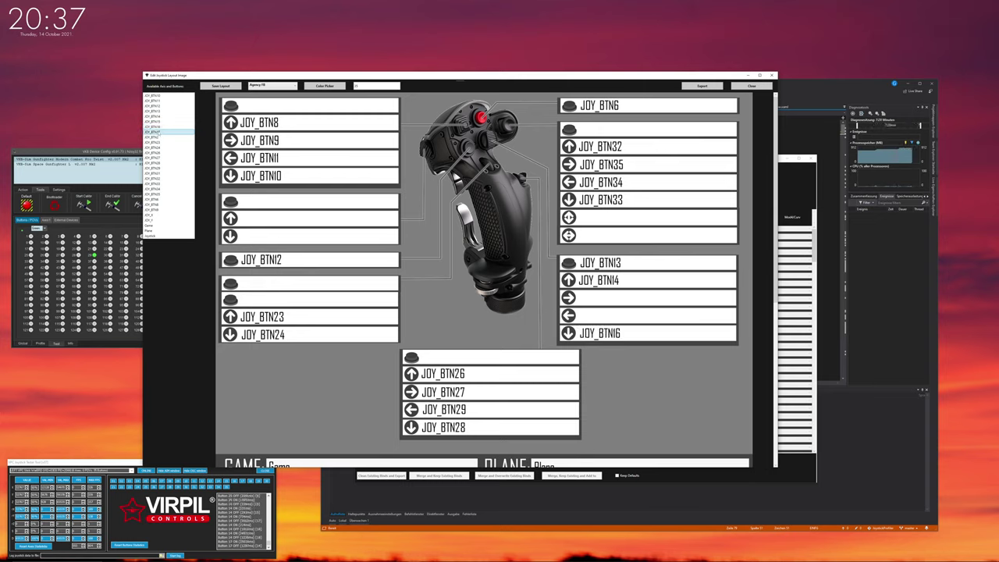
{"action": "left_click", "coordinate": [579, 313]}
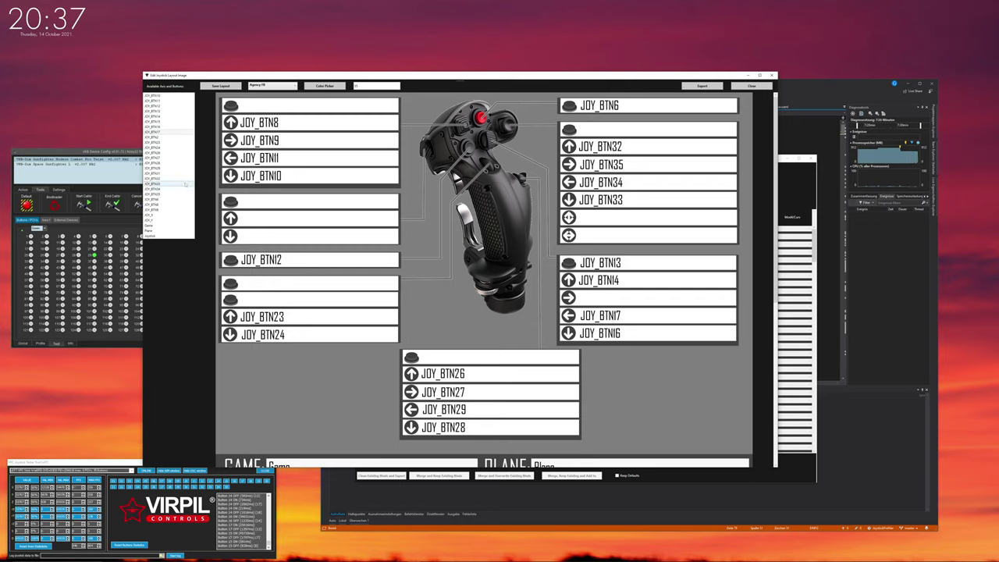
{"action": "left_click", "coordinate": [160, 121]}
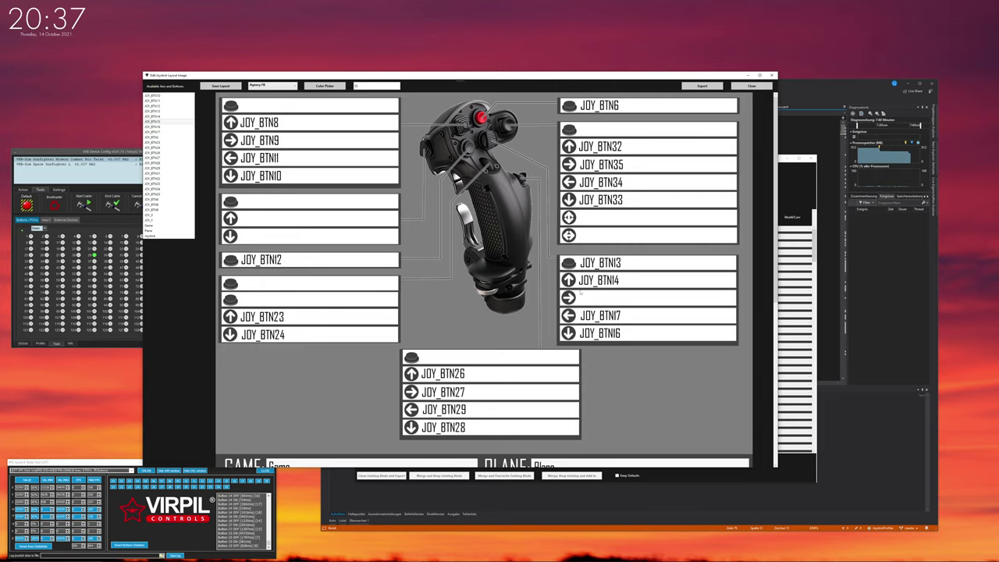
{"action": "left_click", "coordinate": [580, 294]}
- On the second stick image, put JOY_BTN31 in the empty left-side button slot below the trigger slots
{"action": "scroll", "coordinate": [558, 275], "scroll_direction": "down", "scroll_amount": 5}
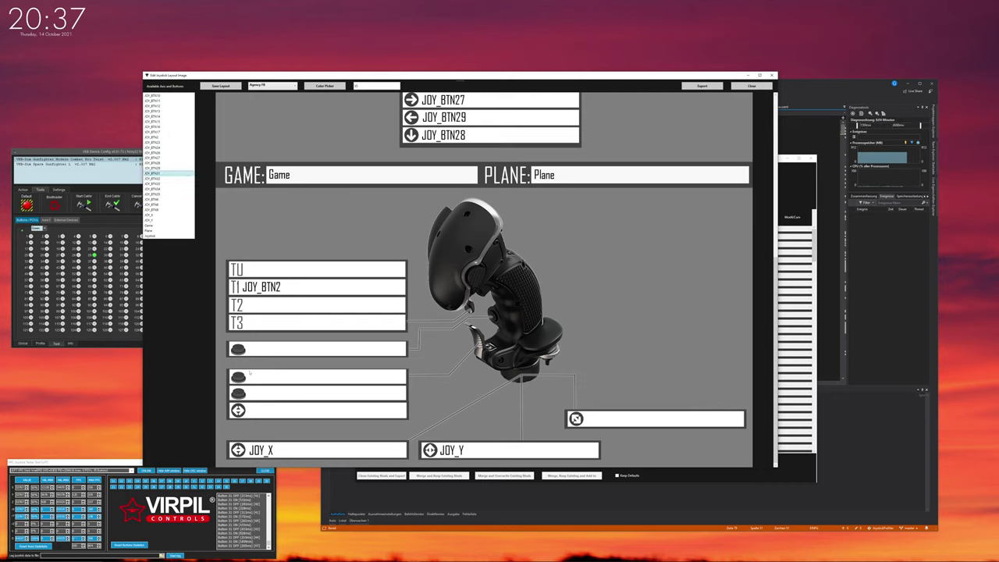
{"action": "left_click", "coordinate": [250, 374]}
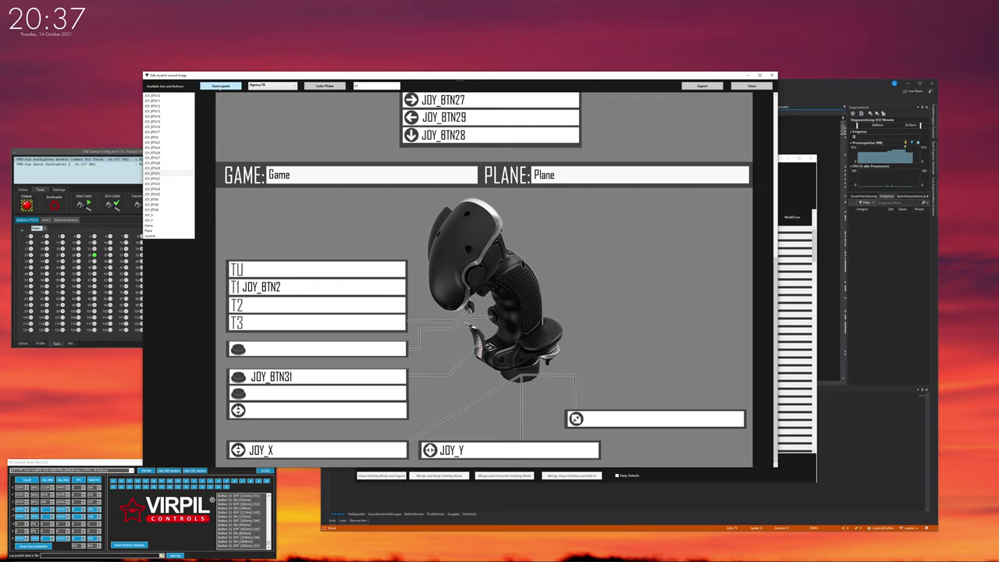
- Save the labelled stick layout as a layout file named 'sp_'
{"action": "left_click", "coordinate": [219, 86]}
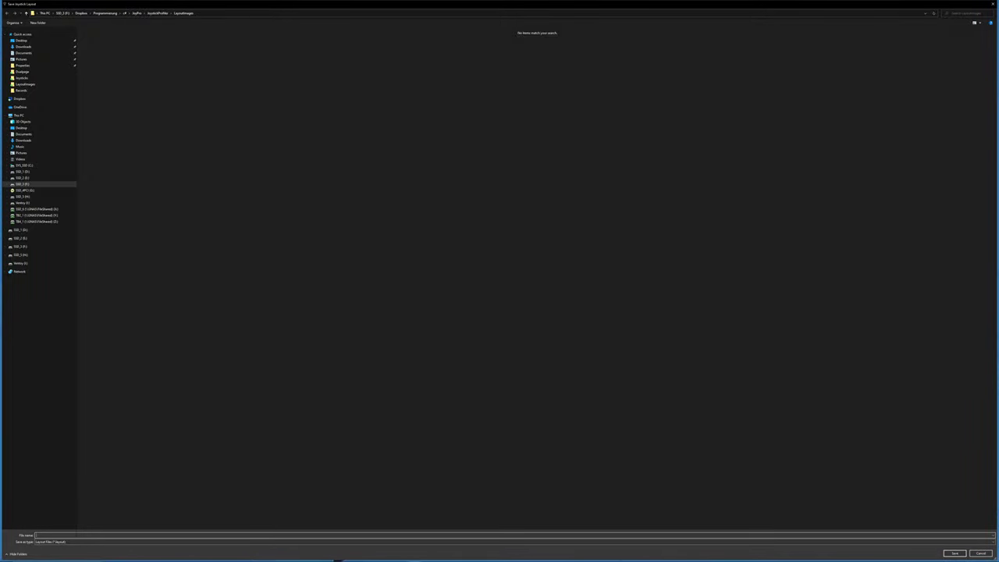
{"action": "type", "text": "sp_"}
{"action": "left_click", "coordinate": [954, 553]}
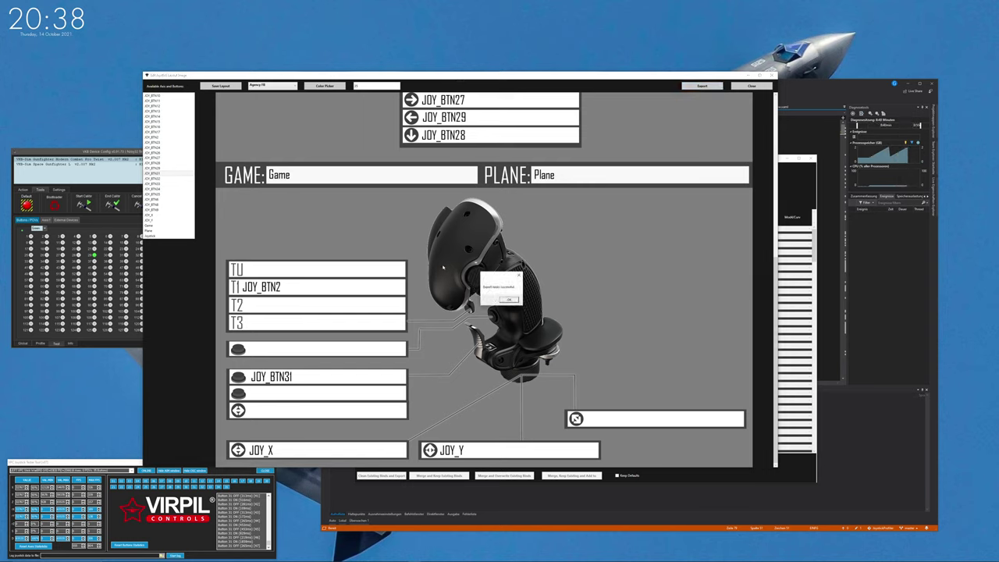
- Dismiss the export message and open the layout PNG from H:\JoyProLayouts\DCS\AJS37
{"action": "left_click", "coordinate": [508, 300]}
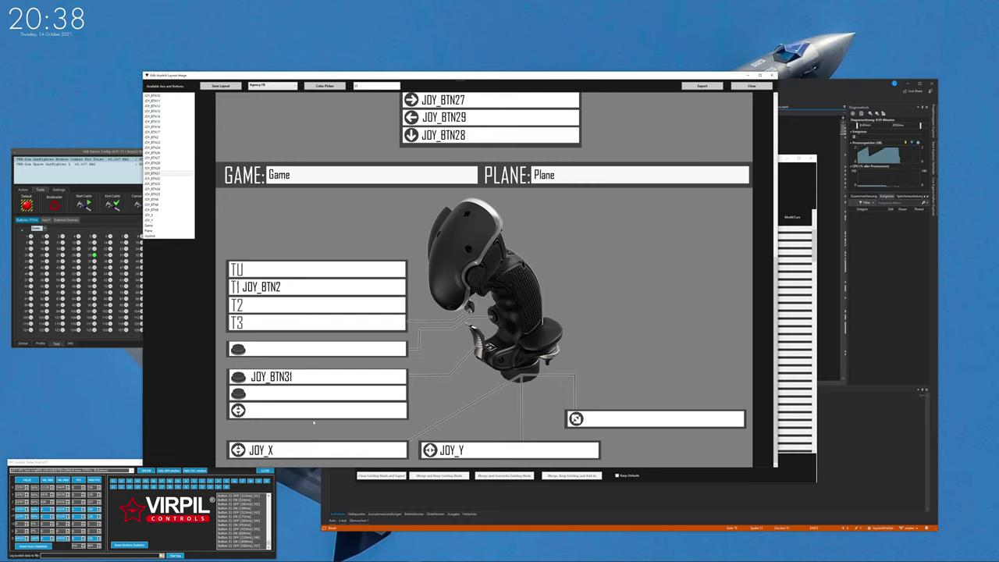
{"action": "key", "text": "super+e"}
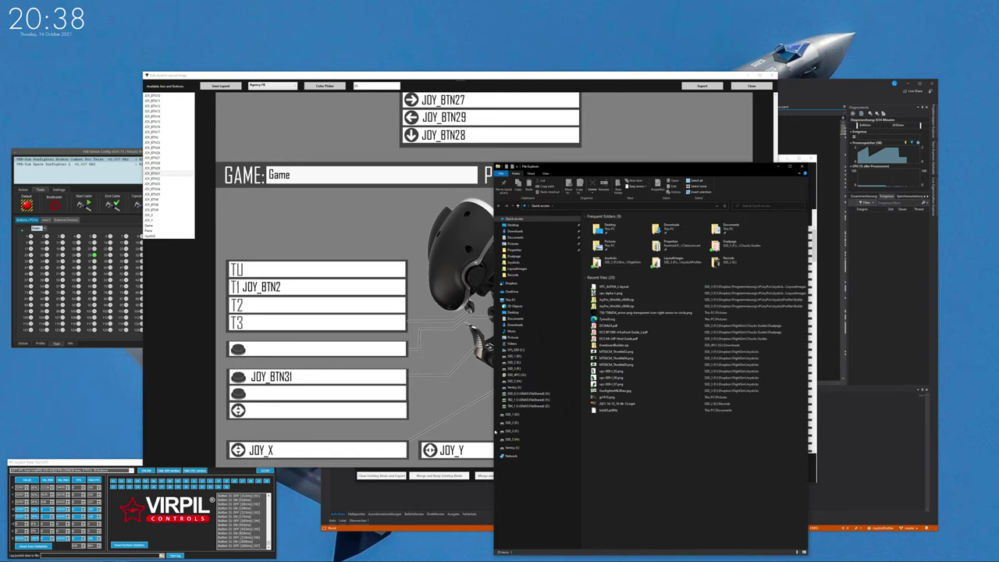
{"action": "left_click", "coordinate": [512, 381]}
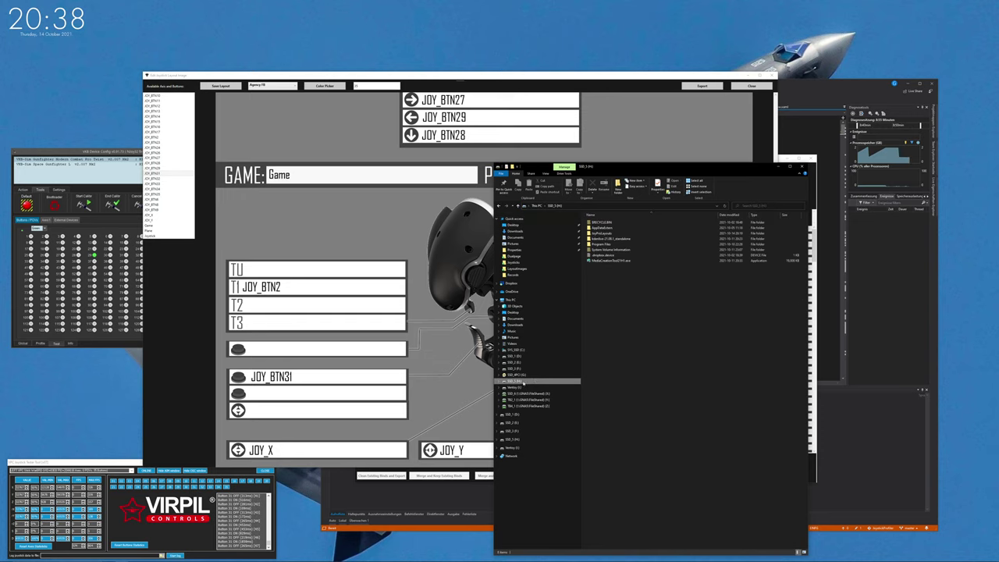
{"action": "double_click", "coordinate": [601, 233]}
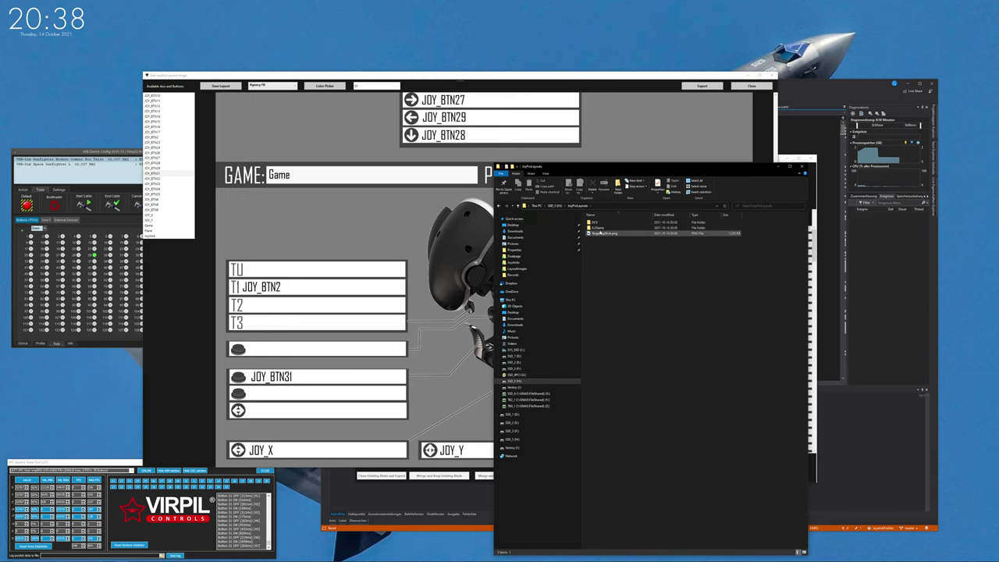
{"action": "double_click", "coordinate": [594, 223]}
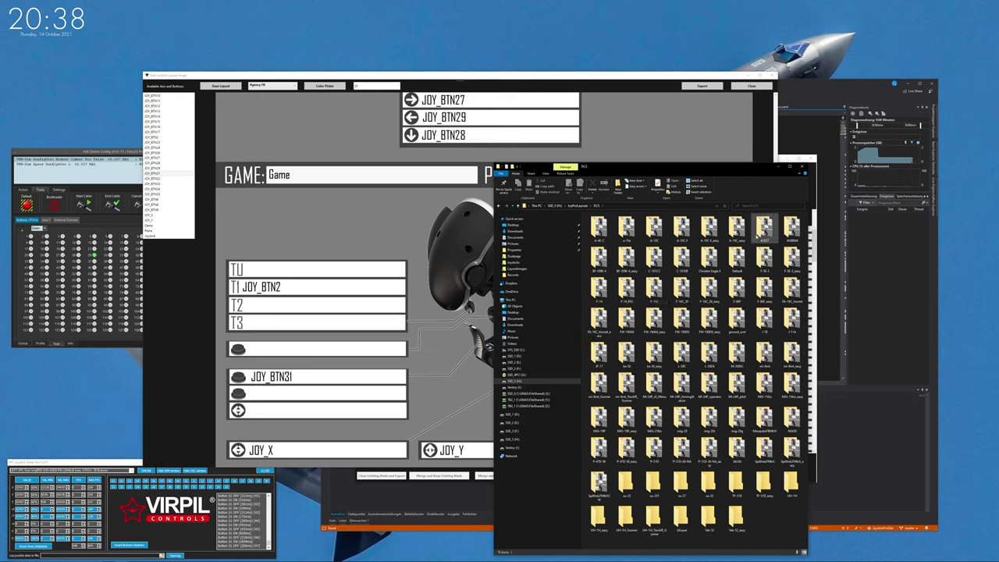
{"action": "double_click", "coordinate": [764, 229]}
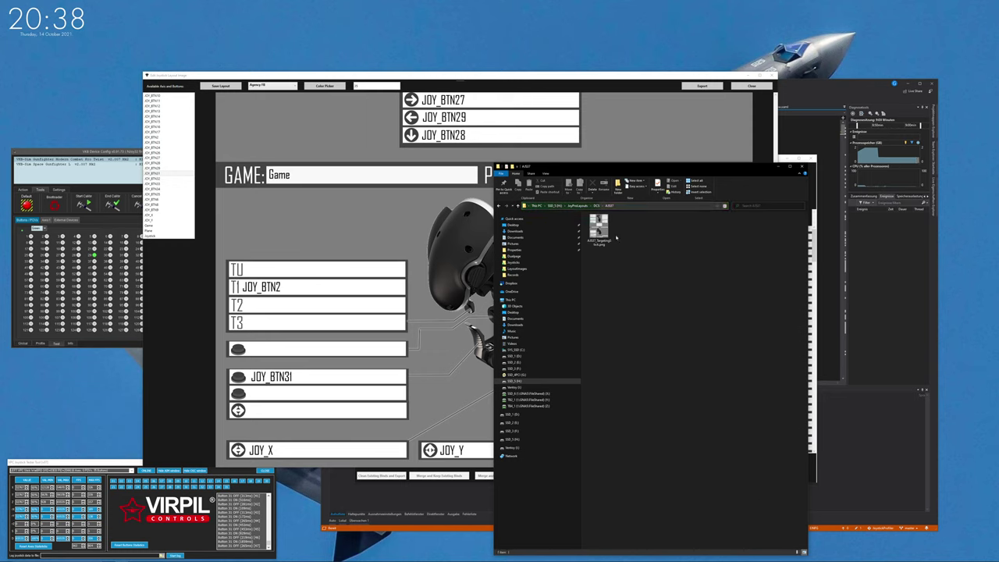
{"action": "double_click", "coordinate": [599, 228]}
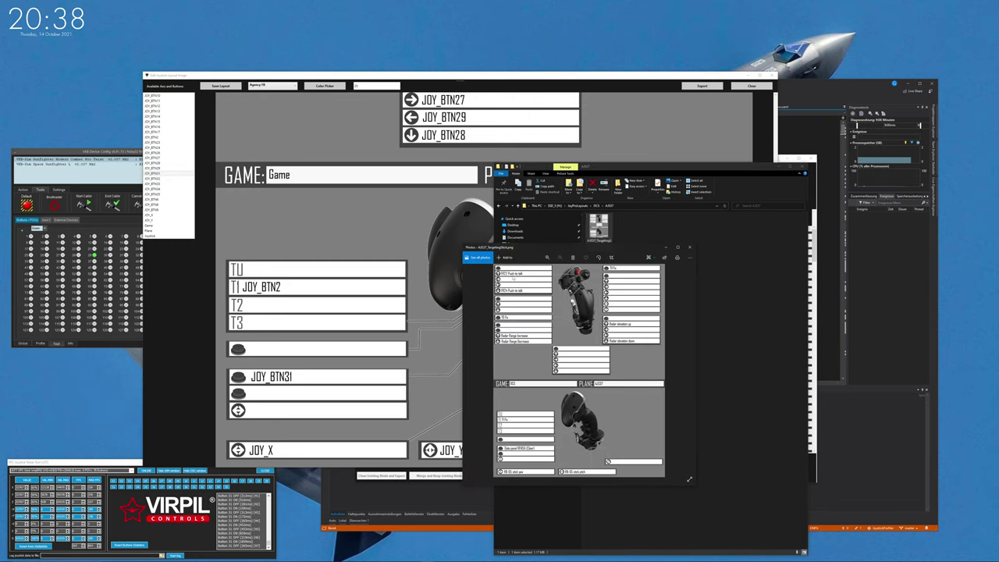
- Maximize Photos to inspect the AJS37 image's DCS labels, restore the window, then close it
{"action": "left_click", "coordinate": [678, 247]}
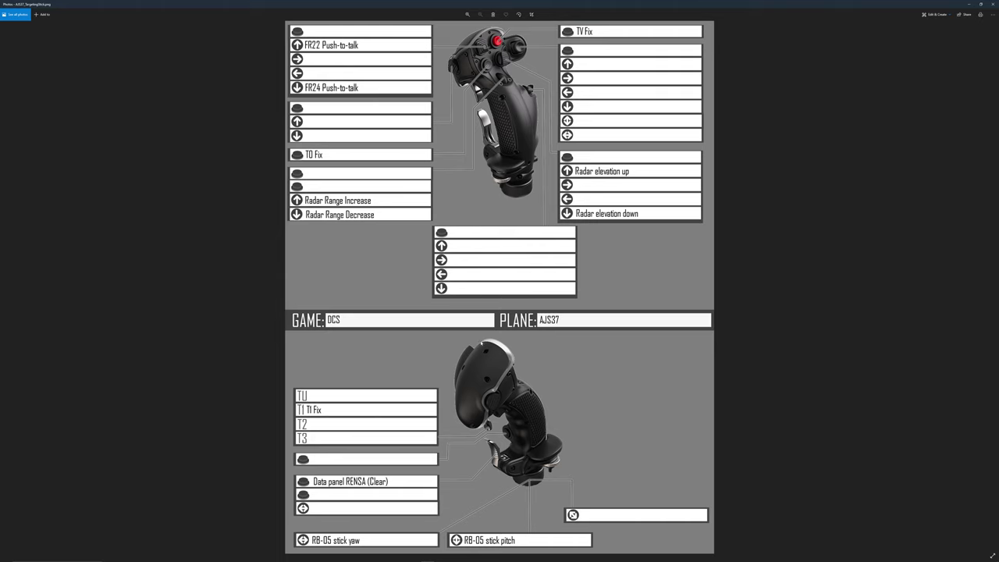
{"action": "left_click_drag", "start_coordinate": [430, 13], "coordinate": [484, 87]}
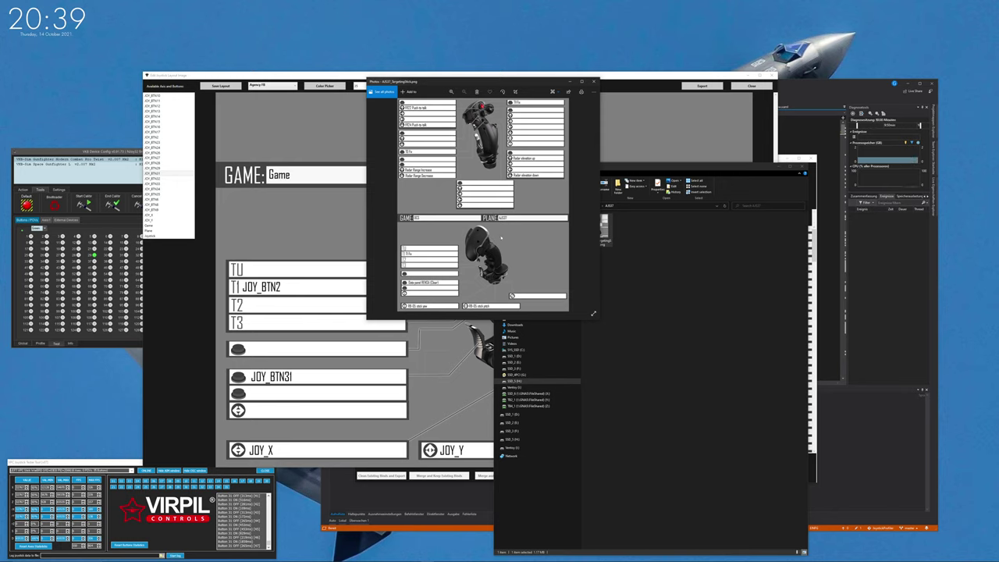
{"action": "left_click", "coordinate": [594, 82]}
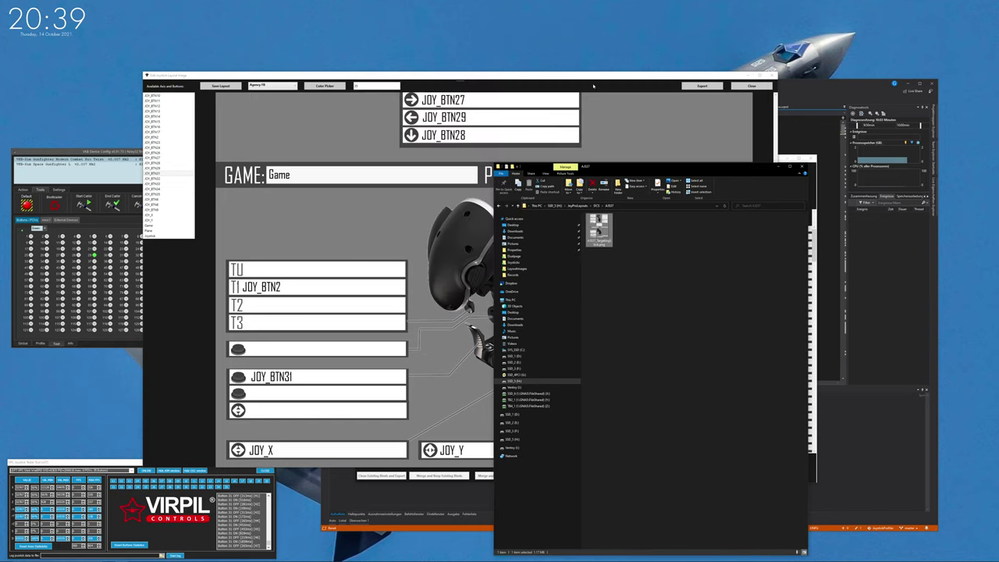
- Close the layout editor and start a new Print Layout job
{"action": "left_click", "coordinate": [488, 76]}
{"action": "key", "text": "alt+F4"}
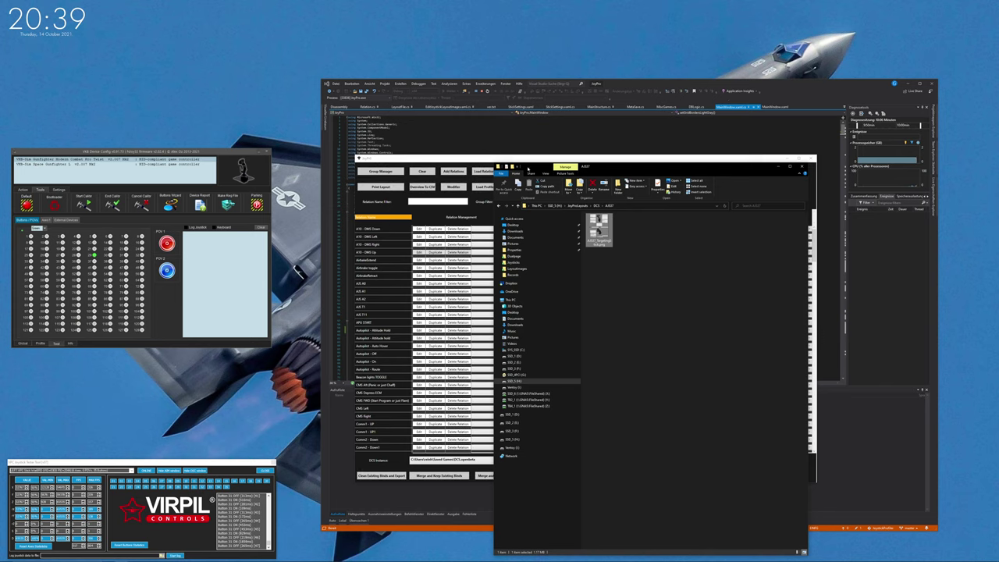
{"action": "left_click", "coordinate": [380, 187]}
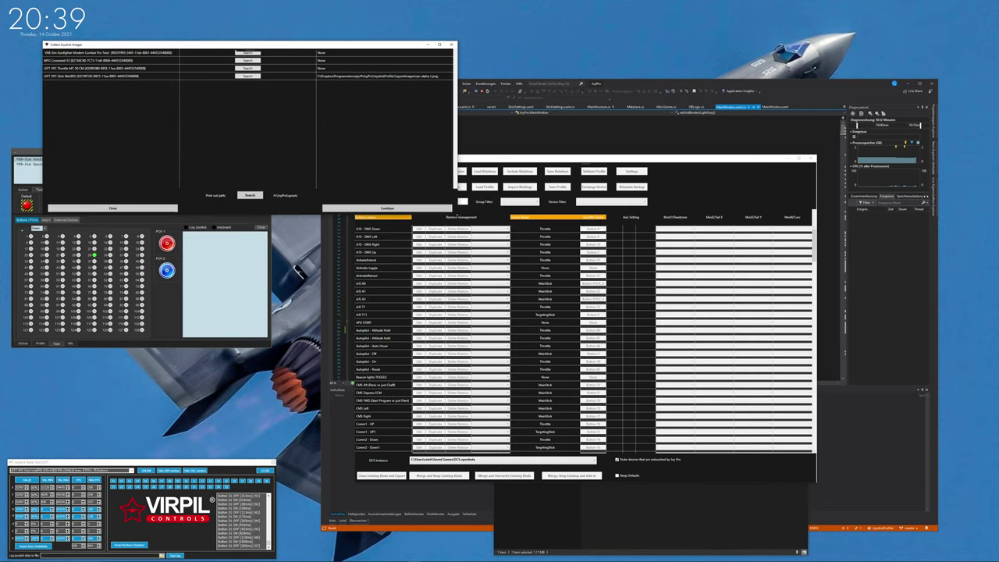
- Load VPC_ALPHA_L.layout for the fourth stick and reopen its labelled layout in the editor
{"action": "left_click", "coordinate": [256, 77]}
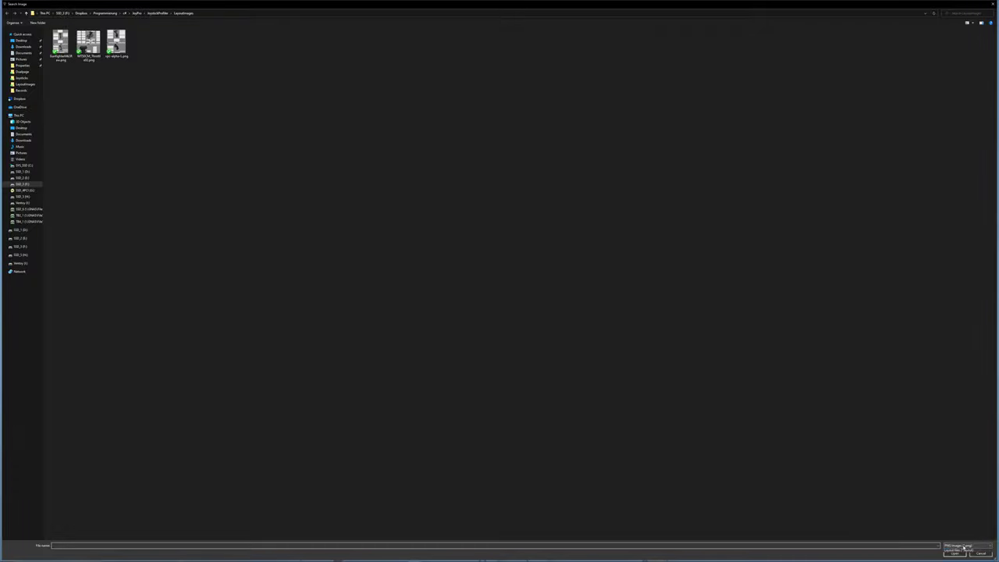
{"action": "left_click", "coordinate": [963, 545]}
{"action": "left_click", "coordinate": [961, 554]}
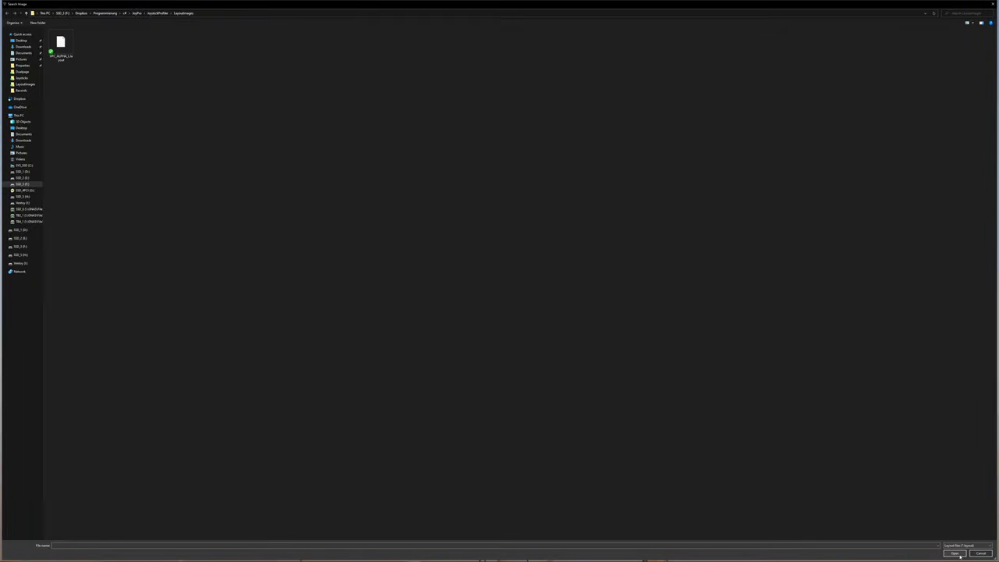
{"action": "left_click", "coordinate": [63, 53]}
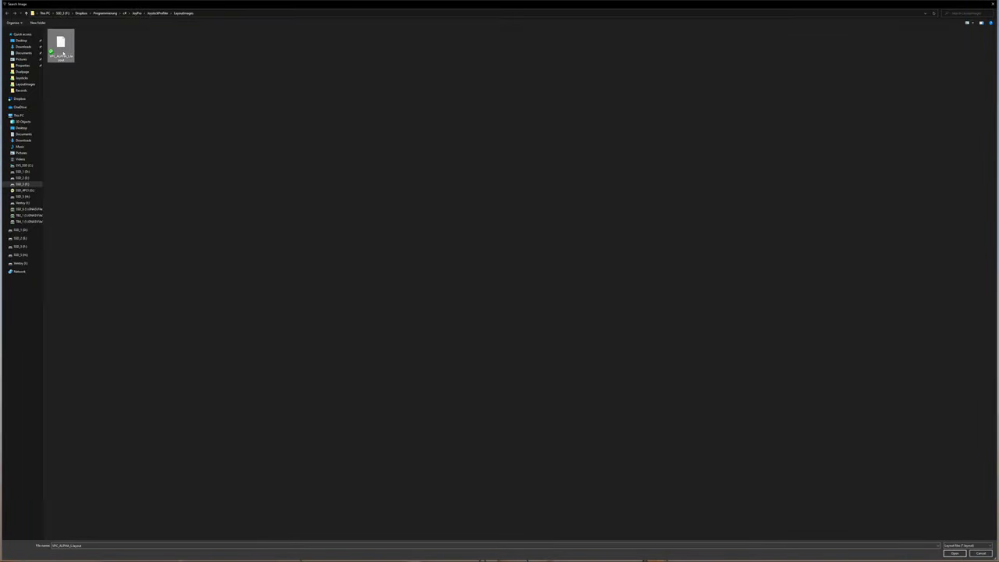
{"action": "double_click", "coordinate": [63, 52]}
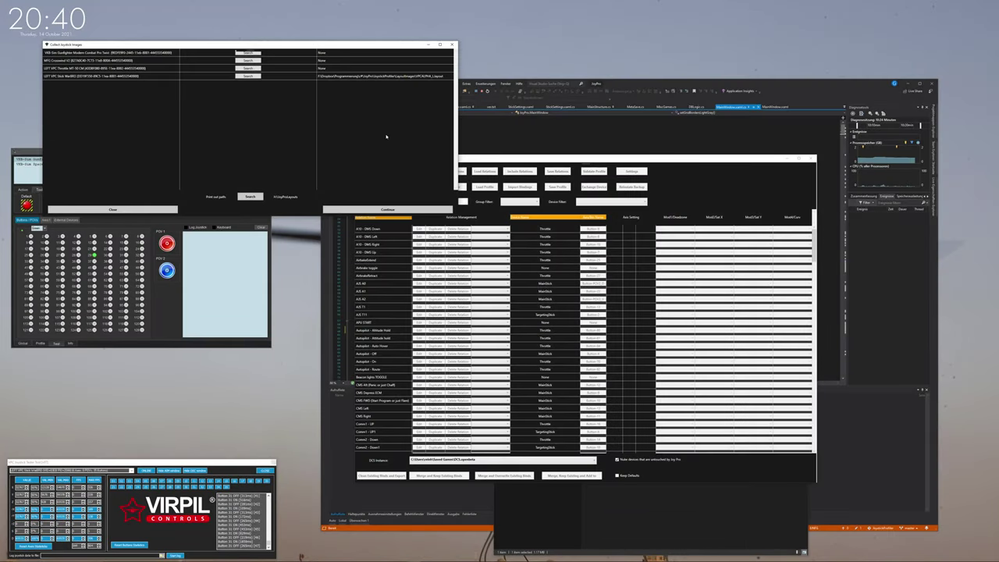
{"action": "left_click", "coordinate": [387, 210]}
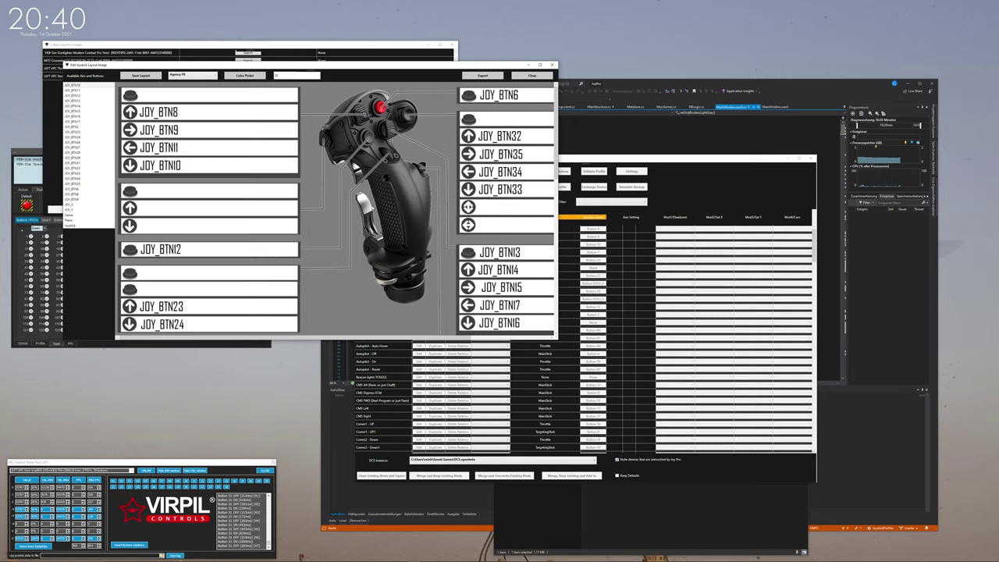
{"action": "scroll", "coordinate": [255, 172], "scroll_direction": "down", "scroll_amount": 15}
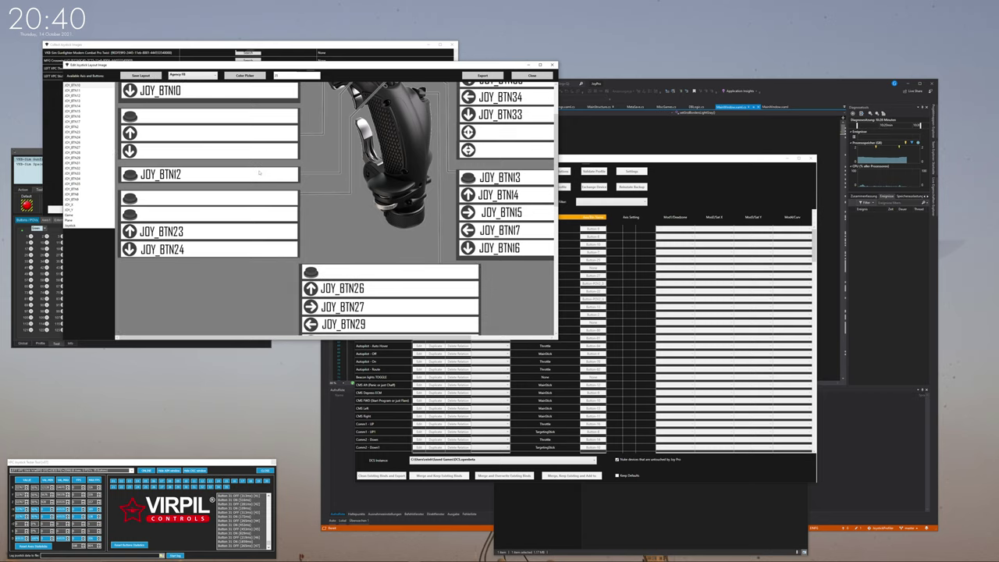
{"action": "scroll", "coordinate": [258, 178], "scroll_direction": "down", "scroll_amount": 1}
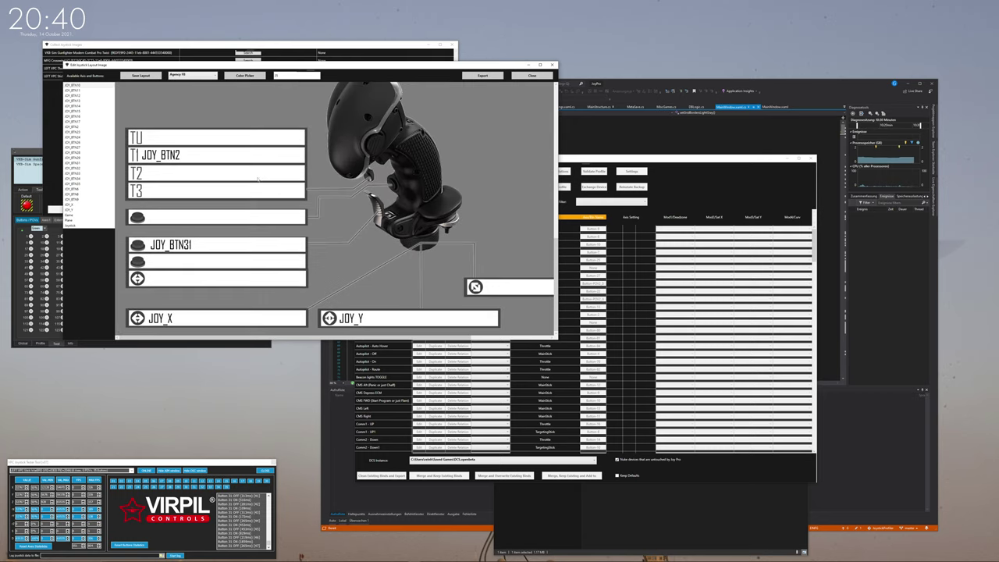